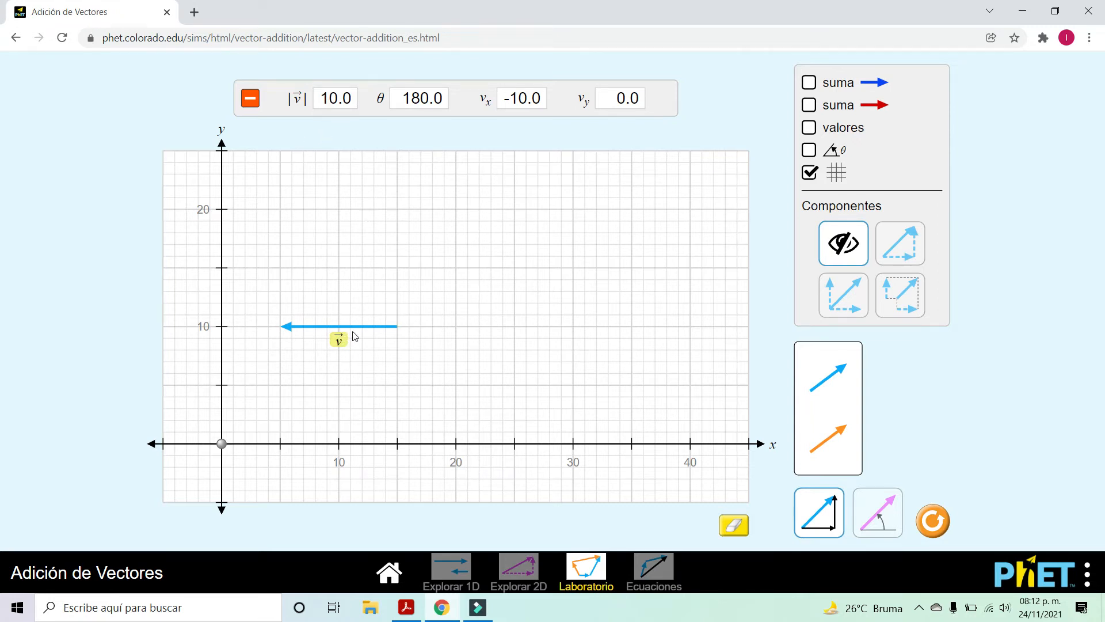
Step: Switch to the textbook PDF in Acrobat Reader and review the forces and angles in figure 1.33
mouse_move(357, 323)
mouse_down()
mouse_move(347, 311)
mouse_move(353, 318)
mouse_up()
click(406, 607)
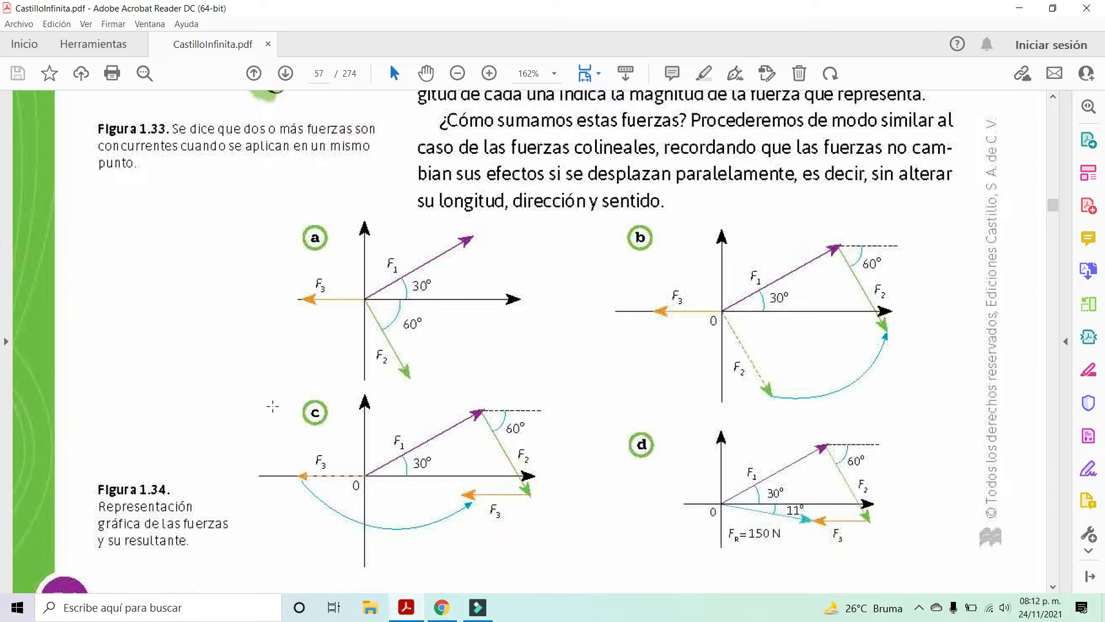
scroll(230, 282, up, 3)
scroll(231, 282, up, 10)
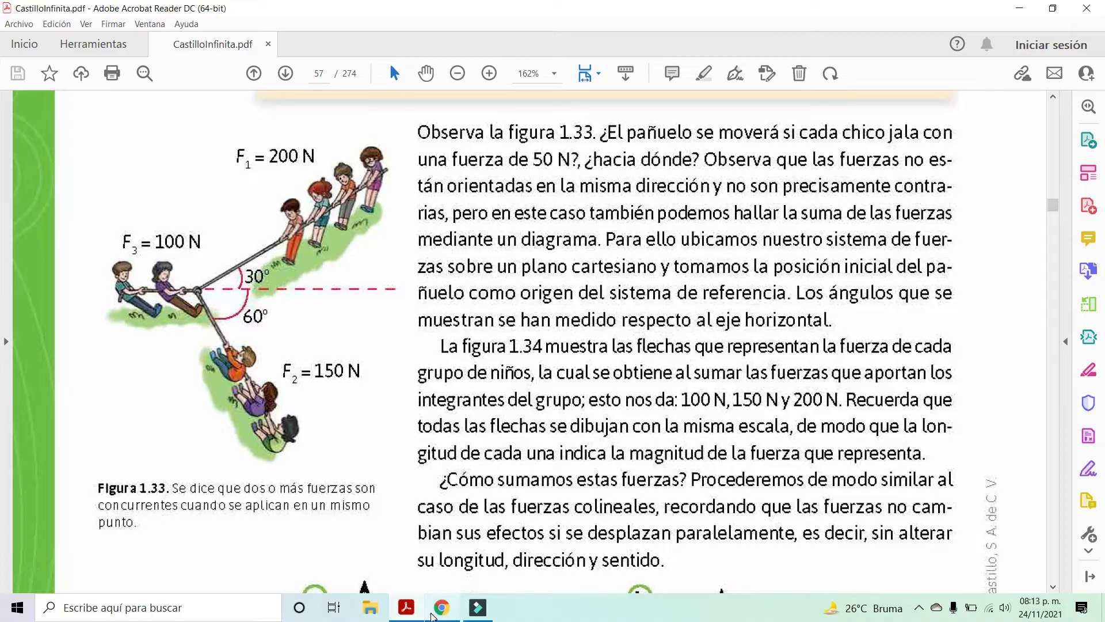
Step: Back in the browser simulation, add a blue vector about 19.7 long at 30.5° from the horizontal vector's tail, with values and angles shown
click(441, 607)
drag(827, 377, 592, 202)
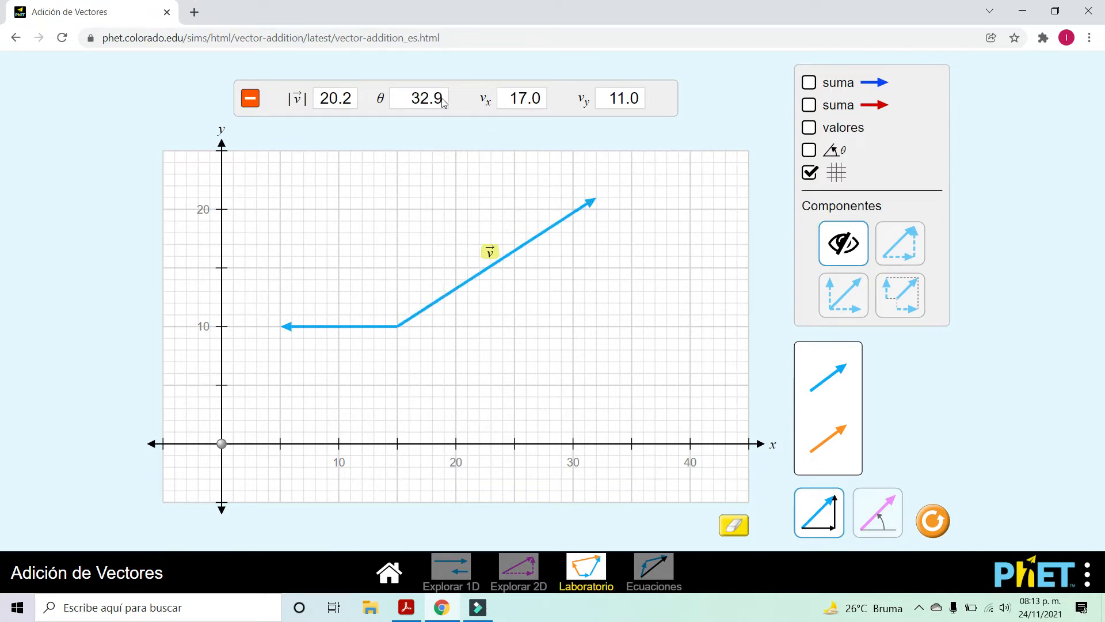
click(809, 151)
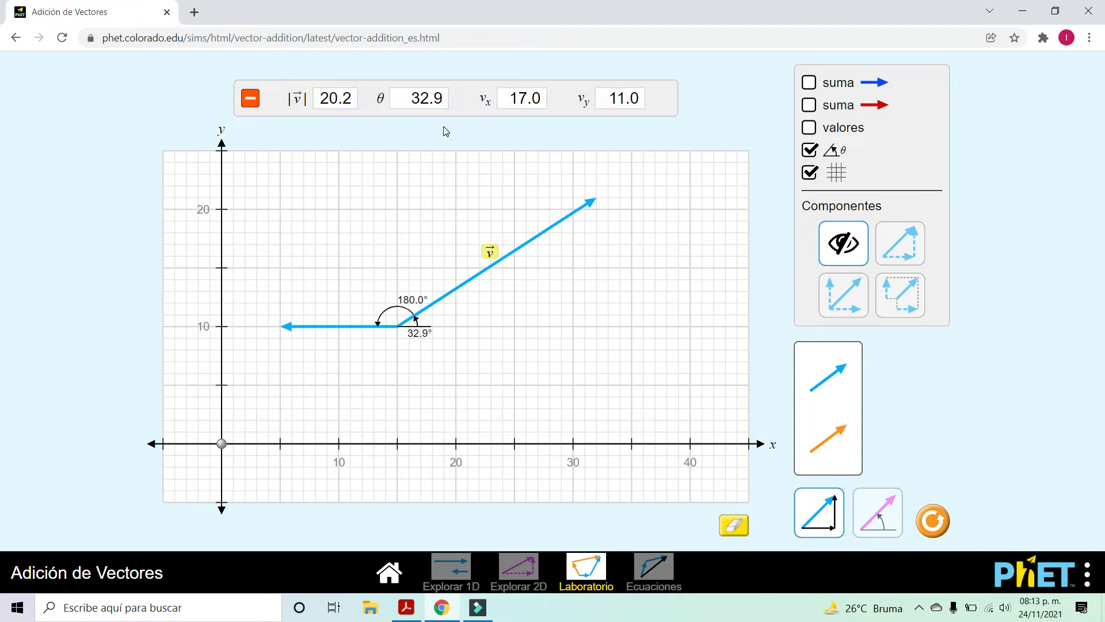
click(809, 128)
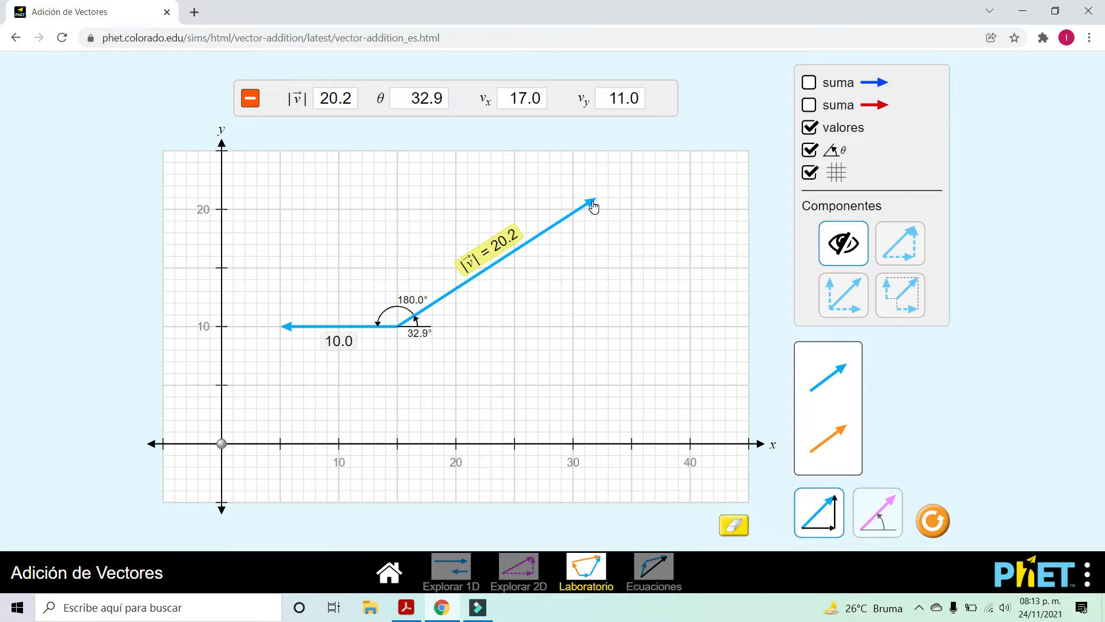
mouse_move(594, 206)
mouse_down()
mouse_move(569, 222)
mouse_move(588, 216)
mouse_up()
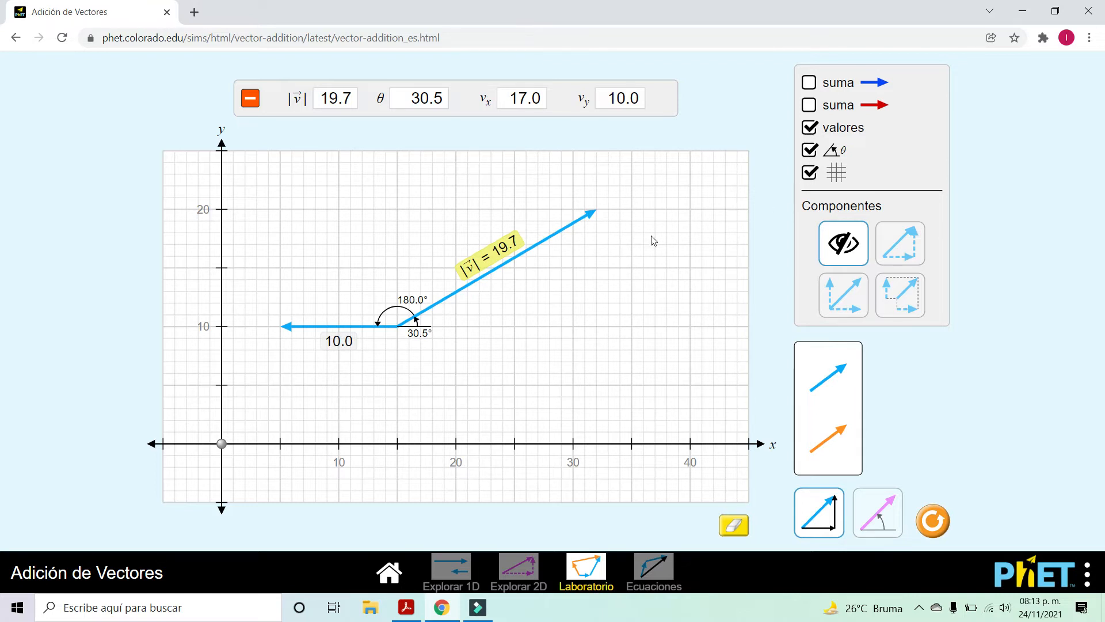
Step: Add a third blue vector from the same tail, about 15.3 long at -58.4°, checking F2 against figure 1.33 in the PDF
drag(812, 383, 454, 364)
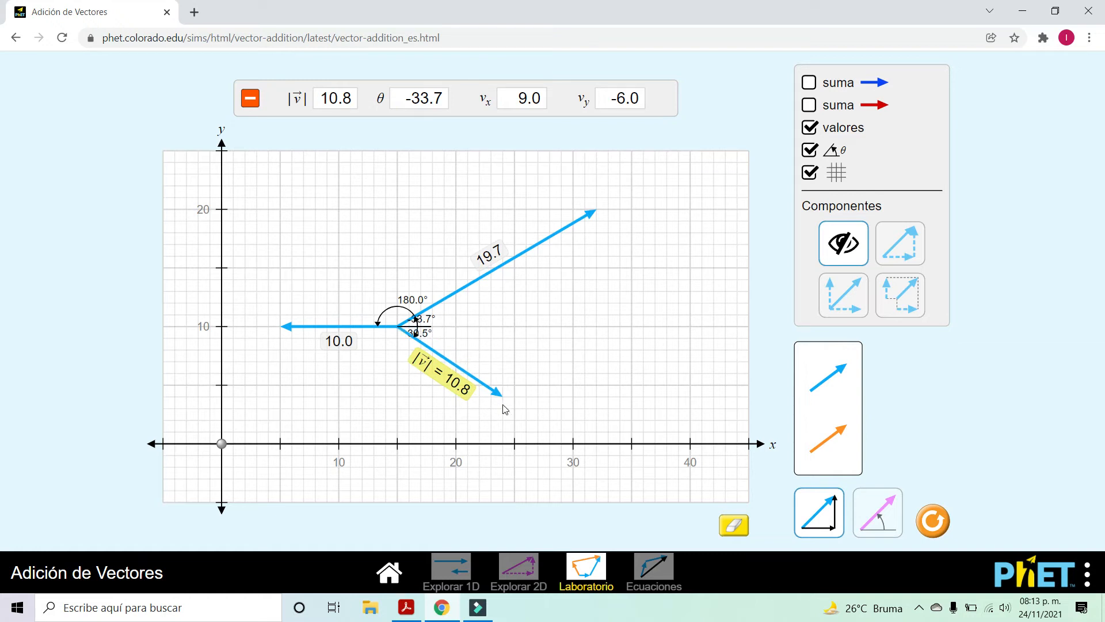
drag(500, 394, 502, 490)
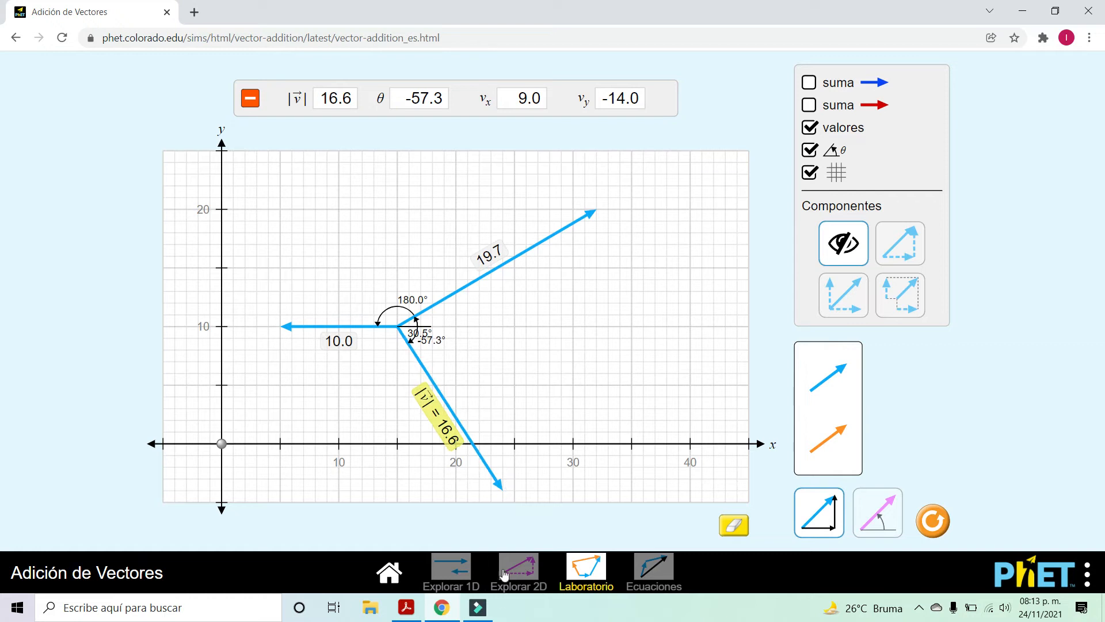
click(407, 607)
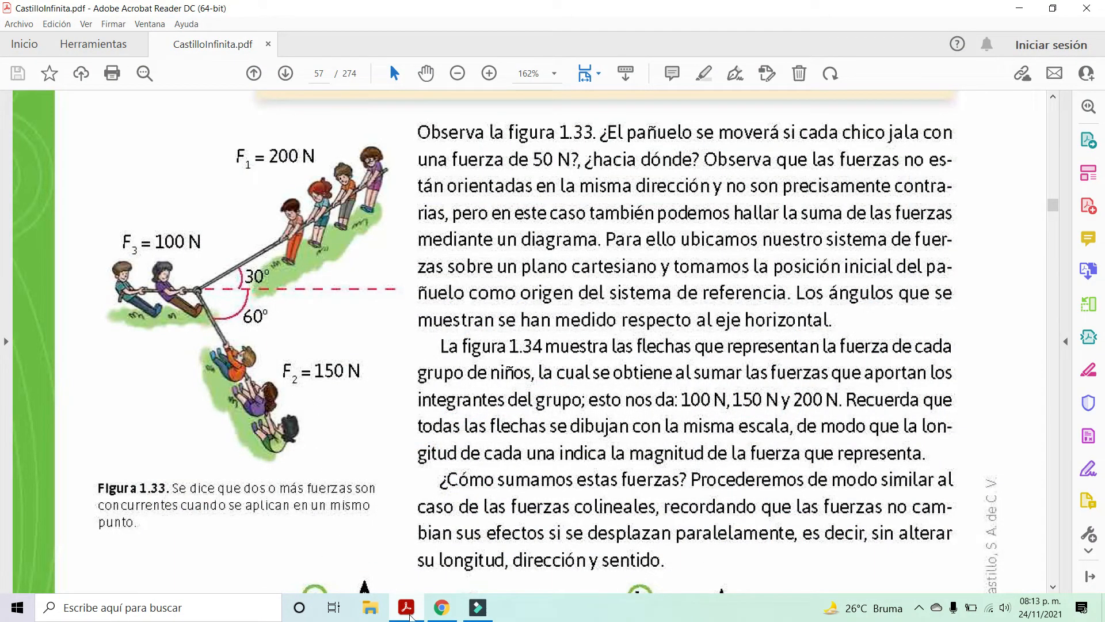
click(441, 609)
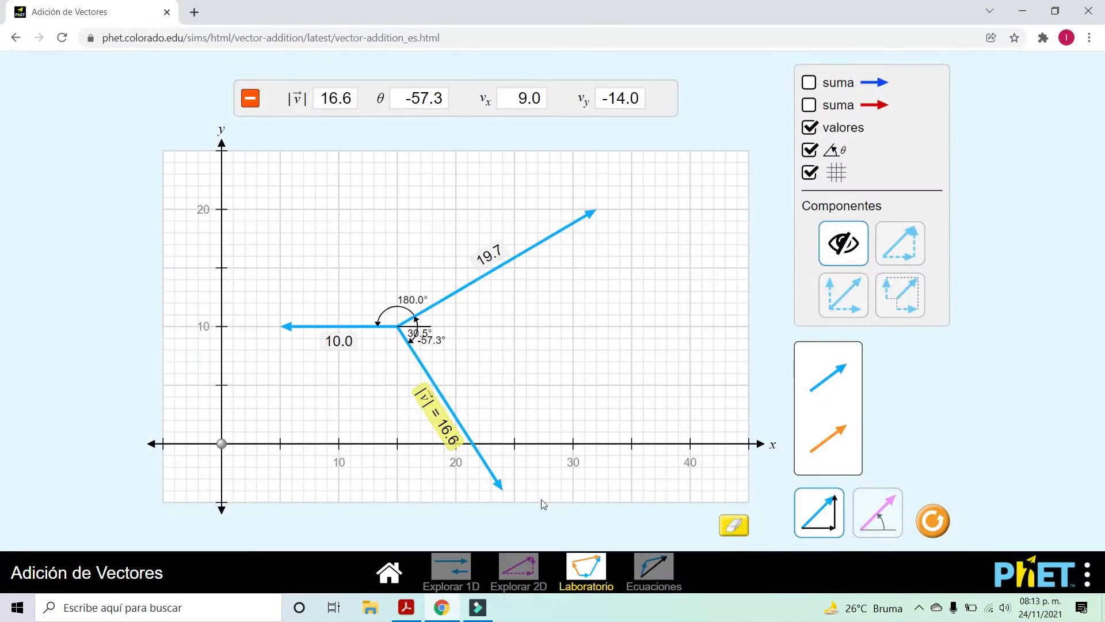
drag(494, 486, 484, 478)
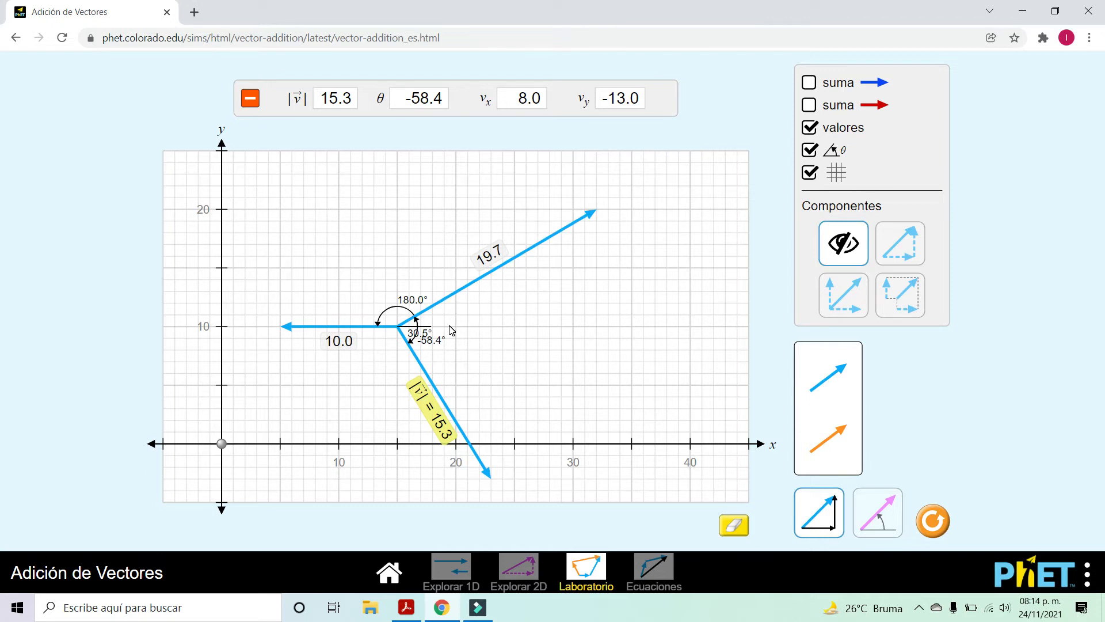
Step: Show the sum of the blue vectors and move it clear of them, with its tail at about (26, 10)
click(809, 84)
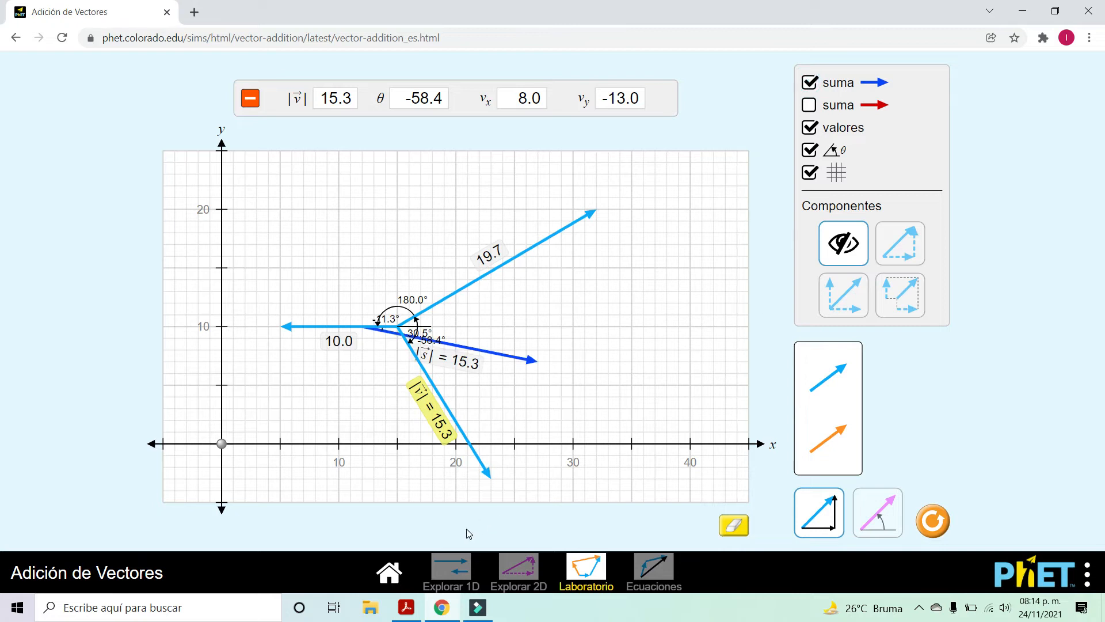
click(487, 354)
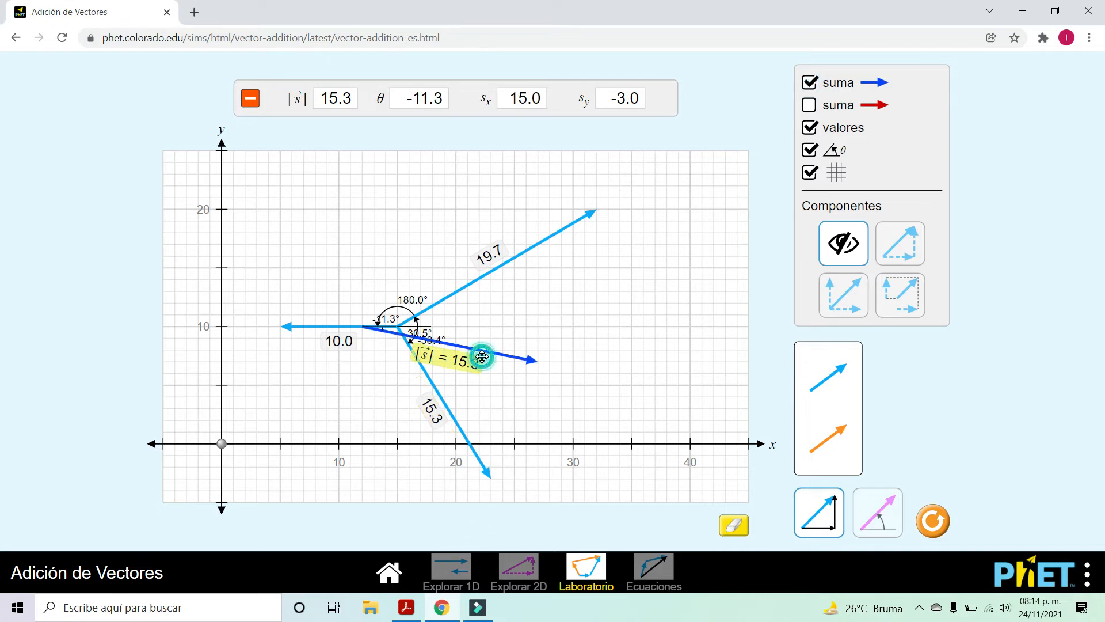
drag(487, 353, 653, 353)
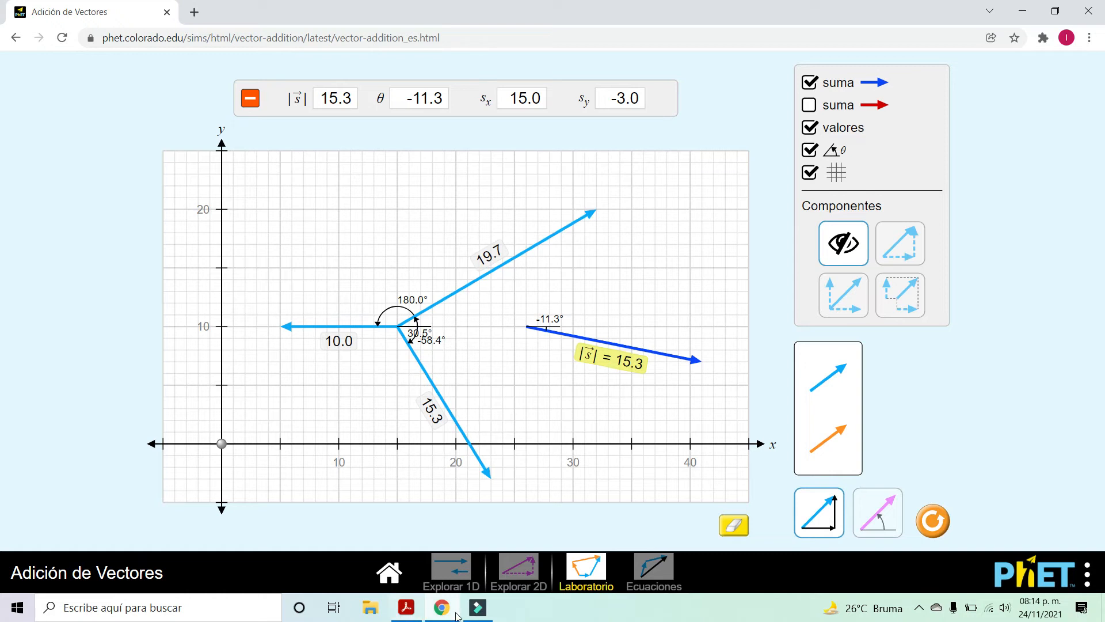
Step: Compare the sum vector's magnitude and angle with the resultant in figure 1.34 of the PDF, and return to the simulation
click(406, 610)
scroll(597, 494, down, 3)
scroll(596, 494, down, 9)
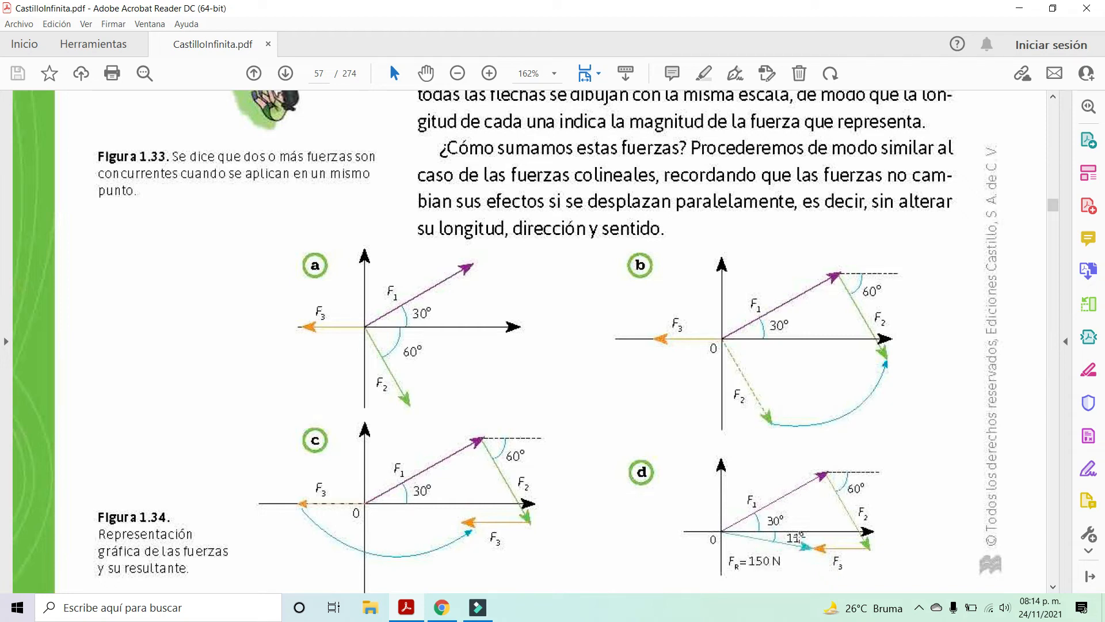
click(432, 612)
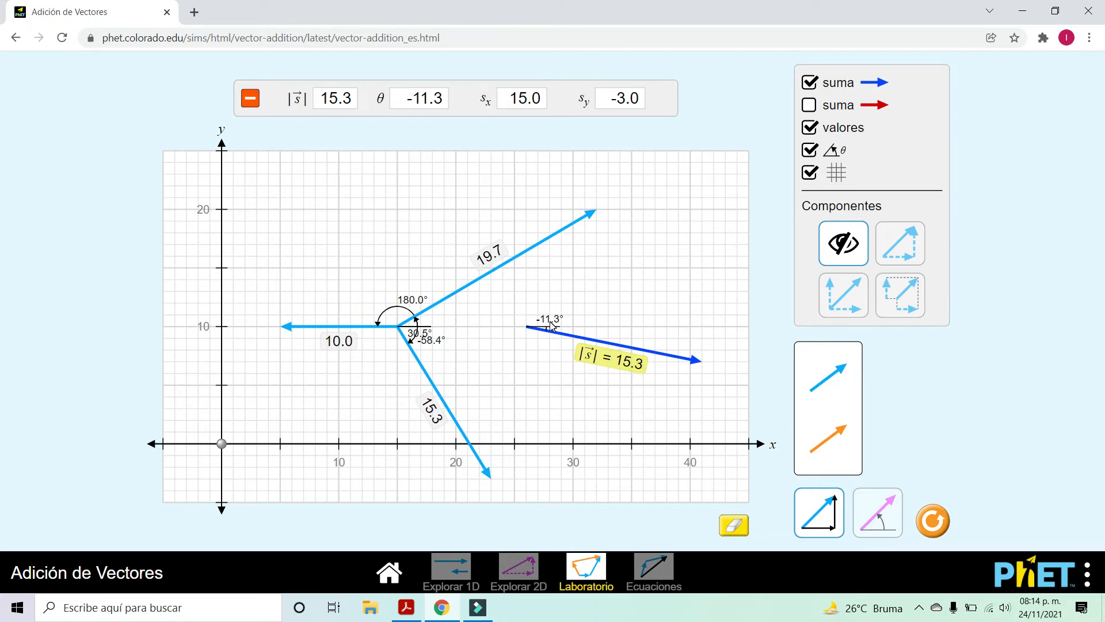
Step: Hide the blue sum vector, the vector angles and the value labels
click(808, 82)
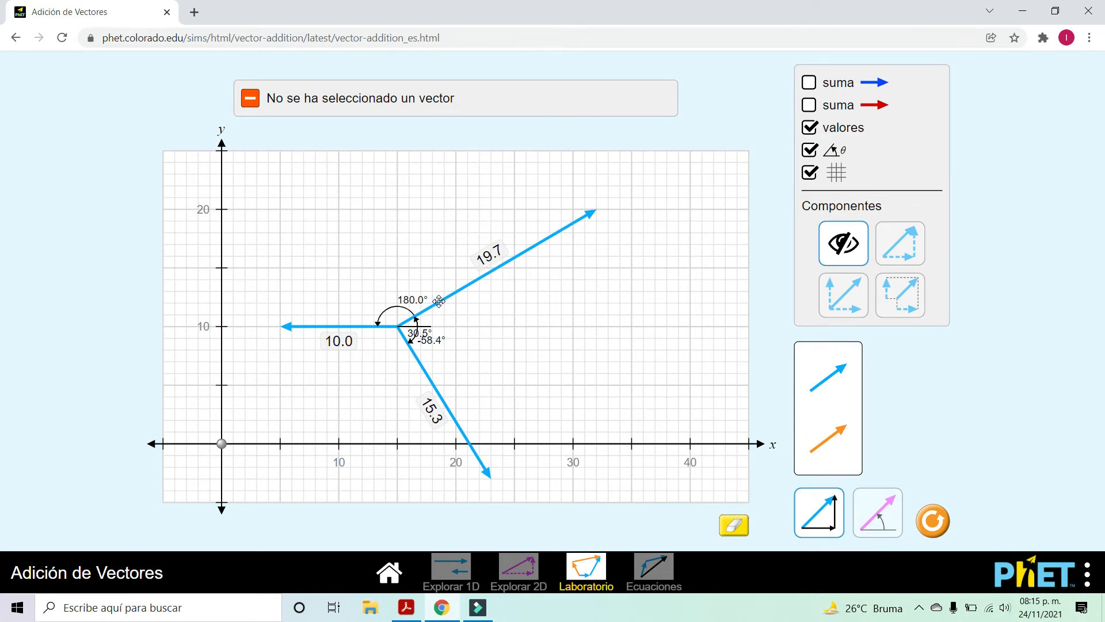
click(811, 145)
click(810, 127)
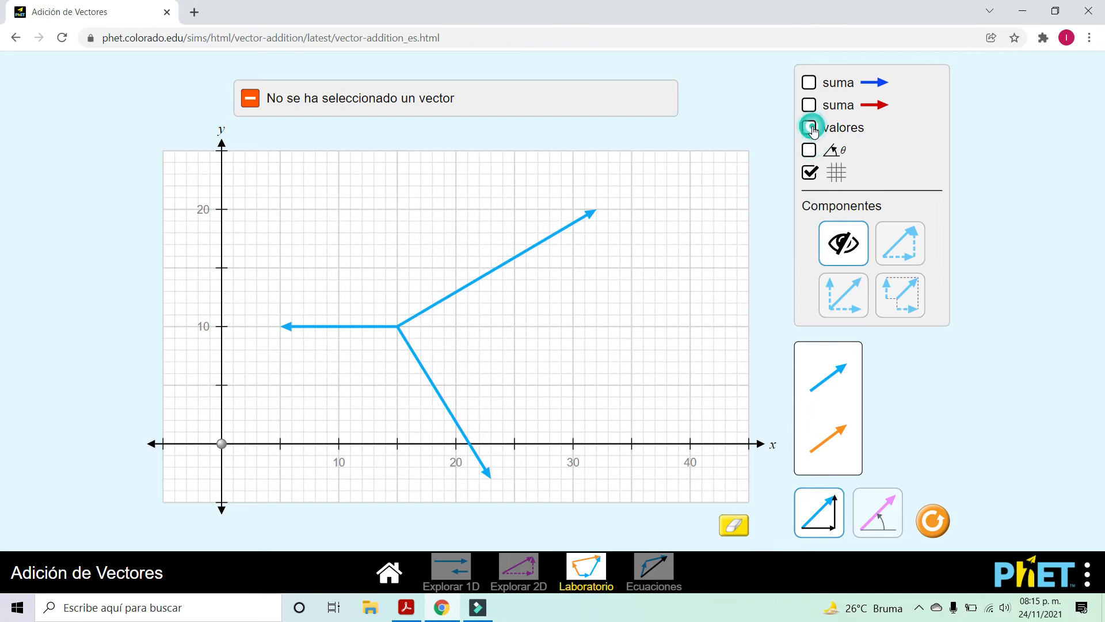
Step: Arrange the blue vectors head to tail from about (5, 14): the rising one, the steep falling one and the horizontal one
click(481, 278)
drag(481, 278, 364, 221)
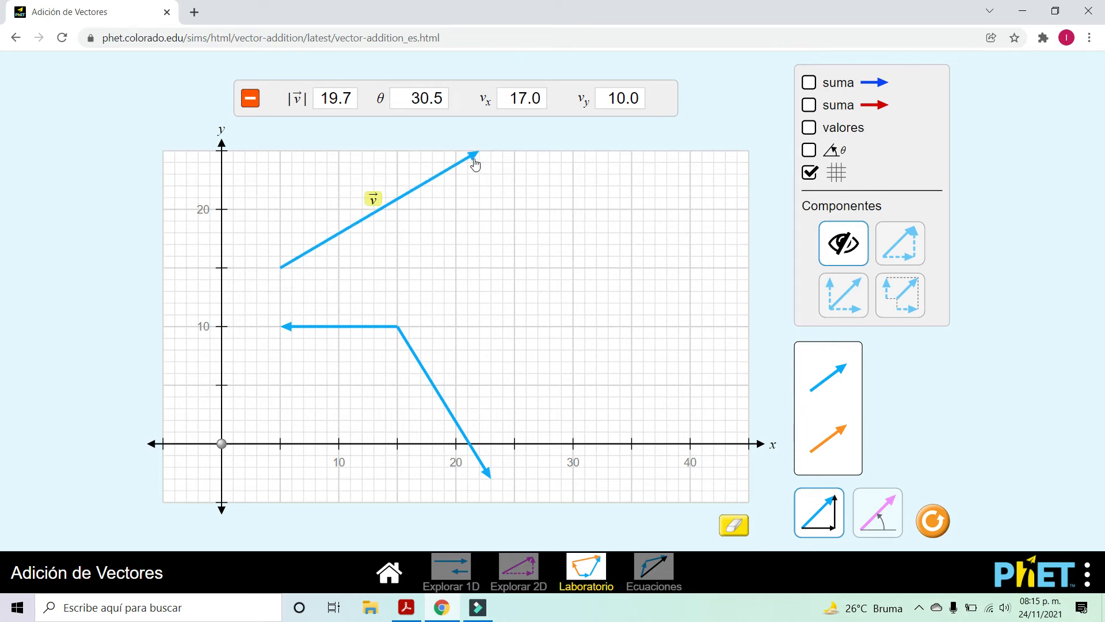
drag(422, 375, 551, 253)
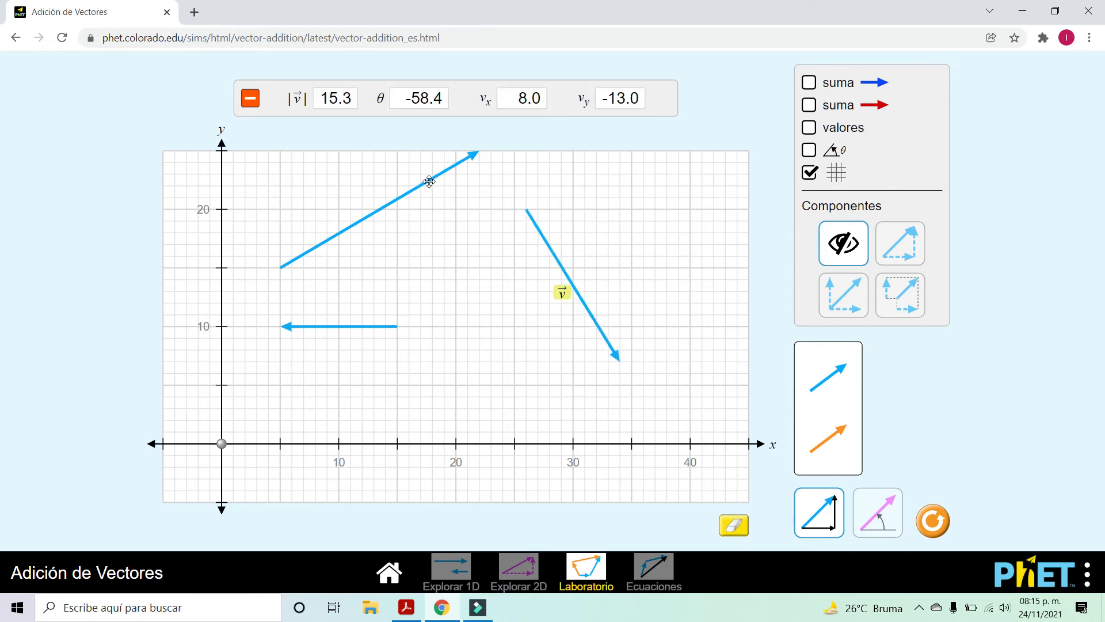
drag(427, 180, 428, 193)
drag(544, 238, 498, 194)
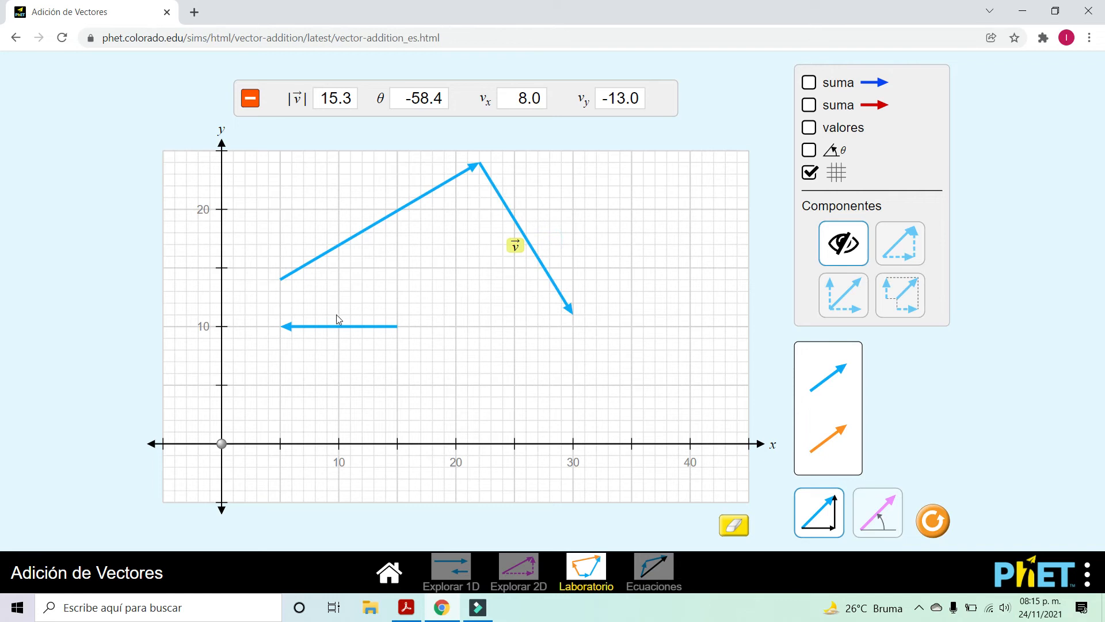
drag(314, 326, 488, 308)
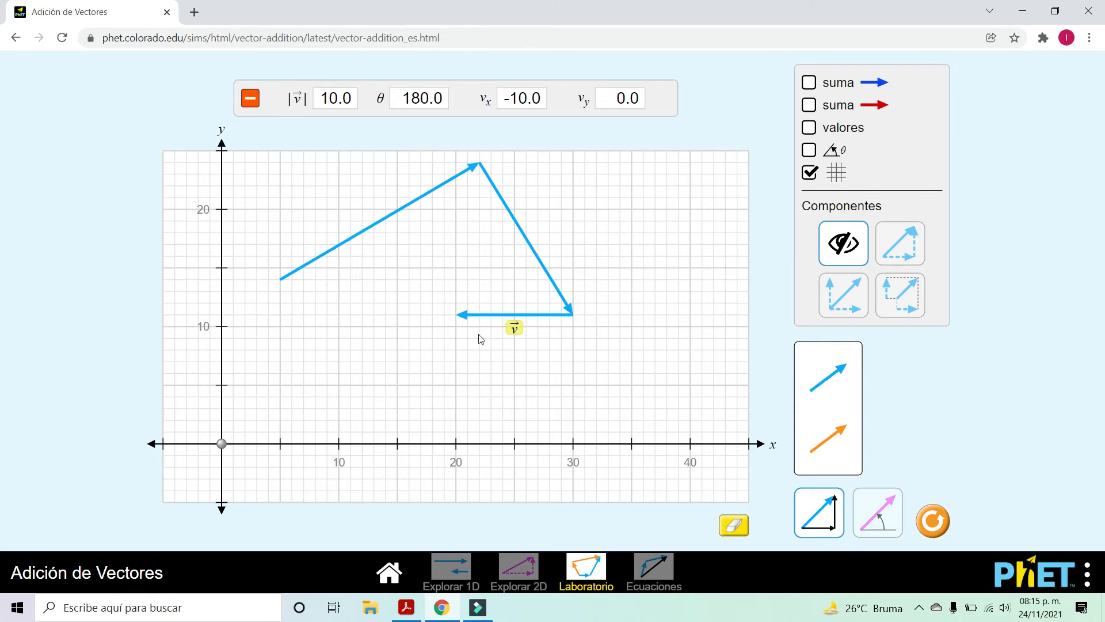
Step: Draw an orange resultant from the chain's start to its end, about 15.3 long at -11.3°, and compare it with figure 1.34 in the PDF
drag(829, 438, 372, 291)
drag(418, 262, 456, 319)
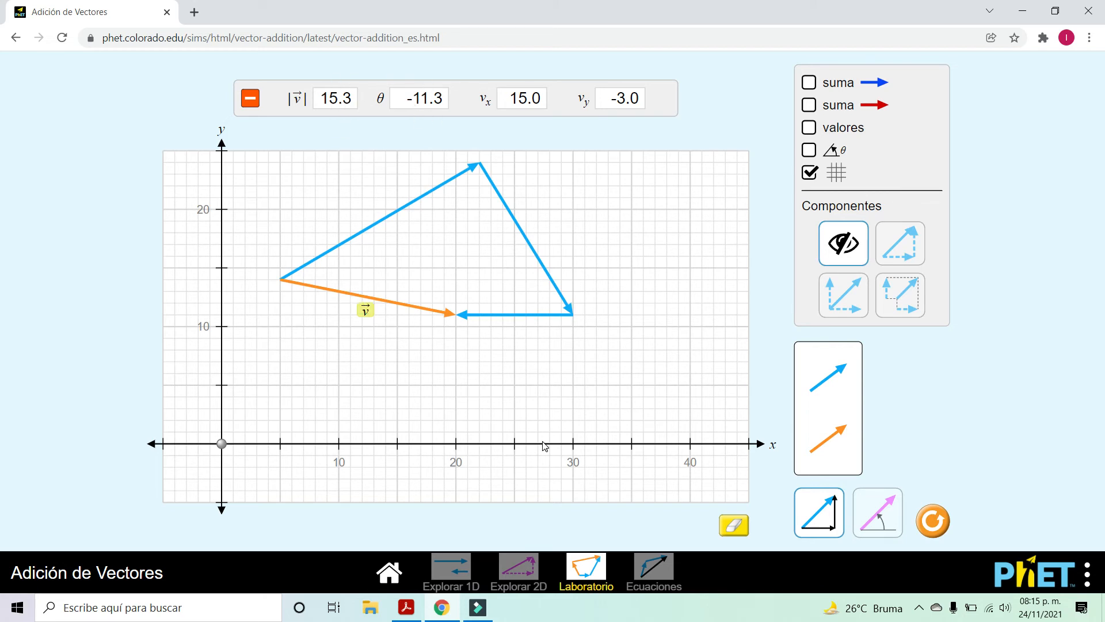
click(406, 607)
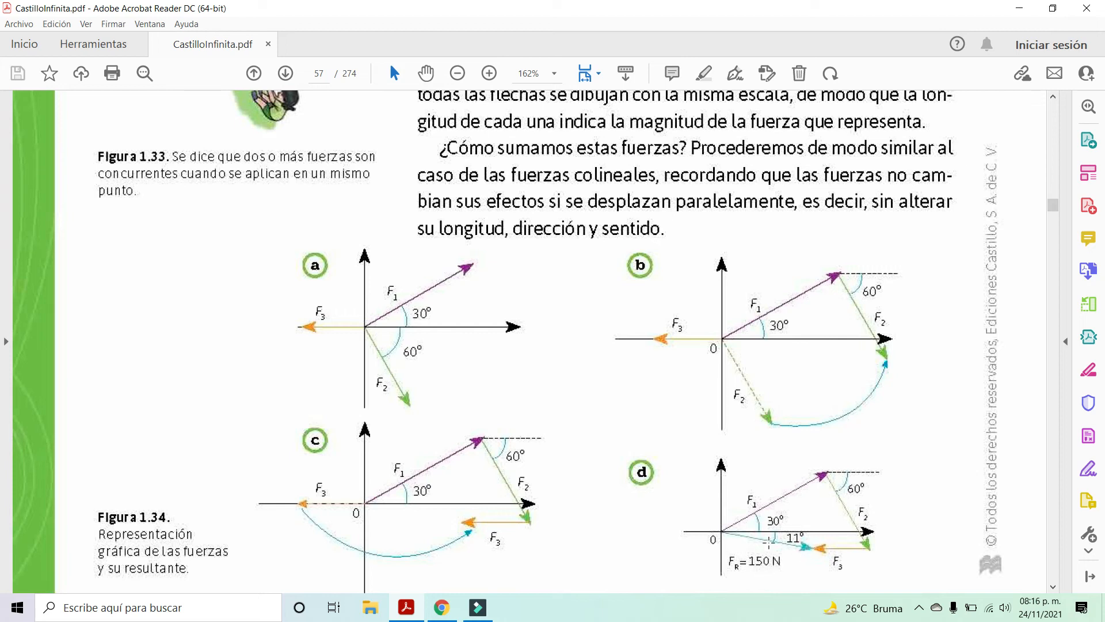
click(442, 607)
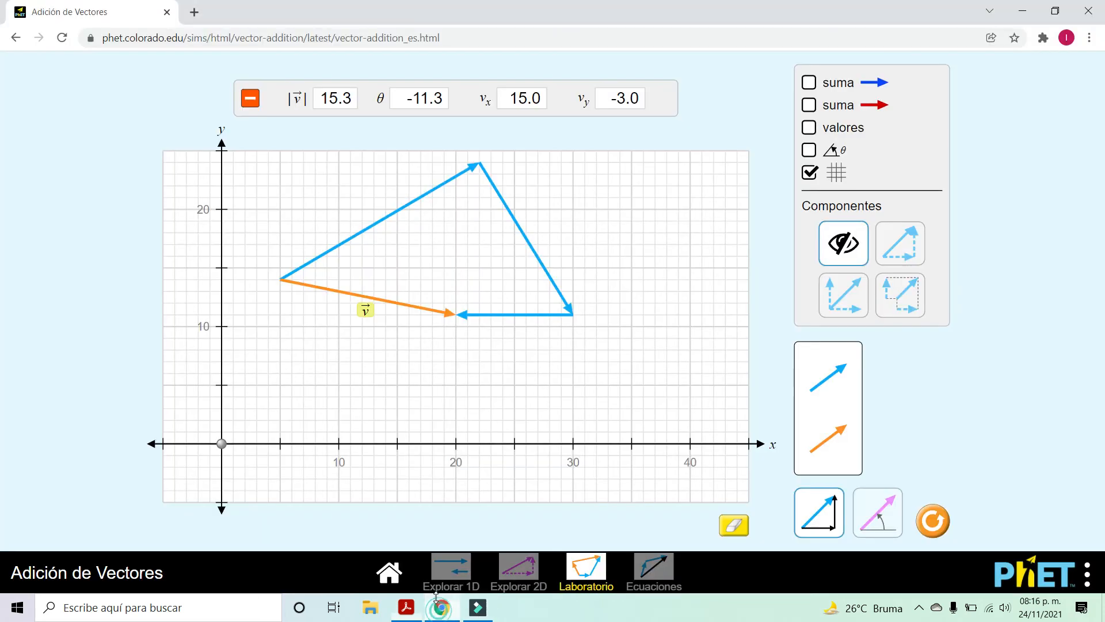
Step: Show the values and angles of all vectors to check the polygon, and hide them again
click(810, 128)
click(808, 151)
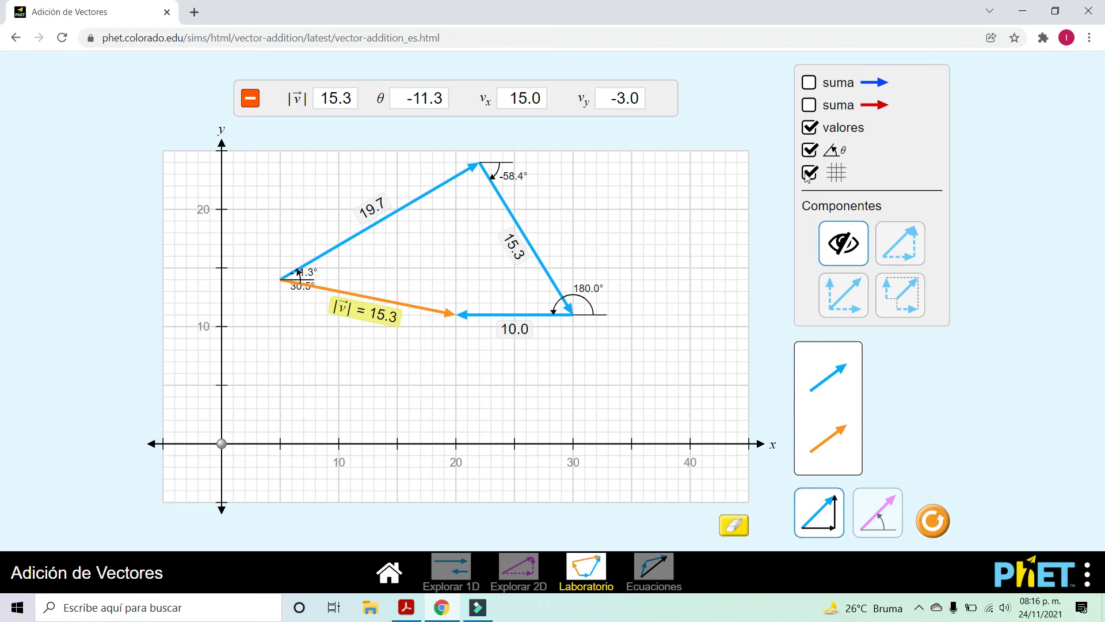
click(809, 151)
click(810, 128)
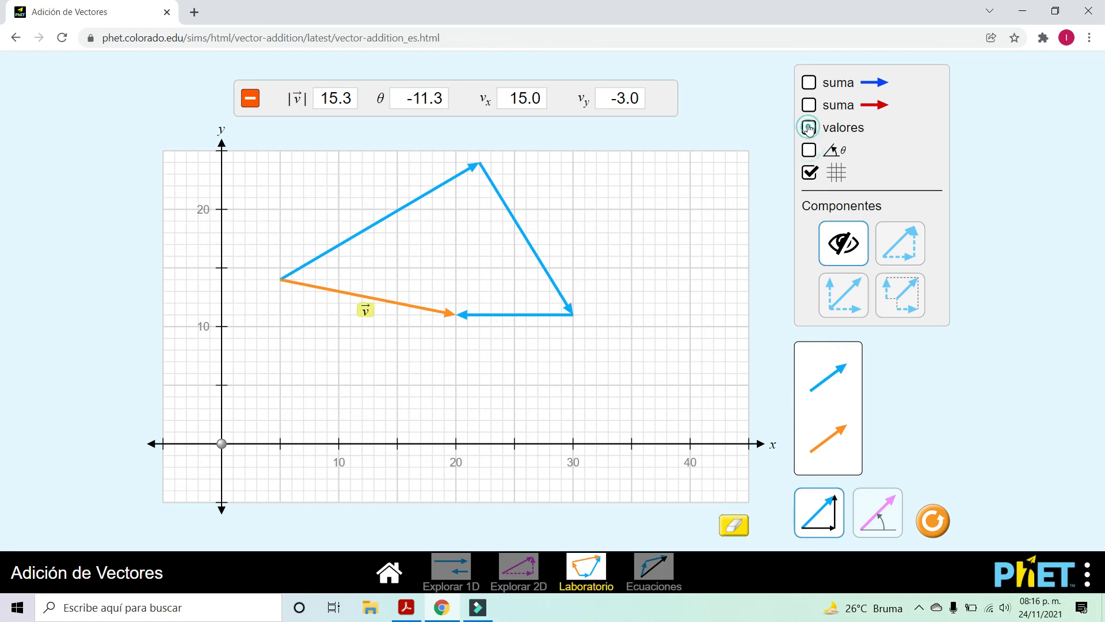
Step: Take the polygon apart by moving the orange, horizontal and steep blue vectors to separate places on the grid
drag(393, 303, 547, 414)
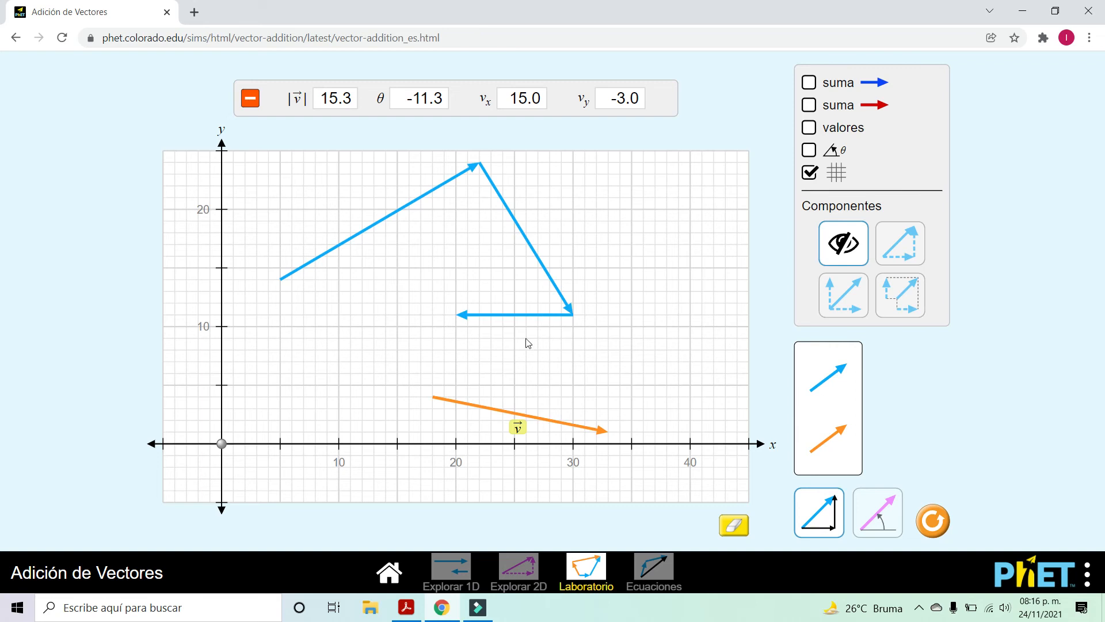
drag(512, 318, 582, 384)
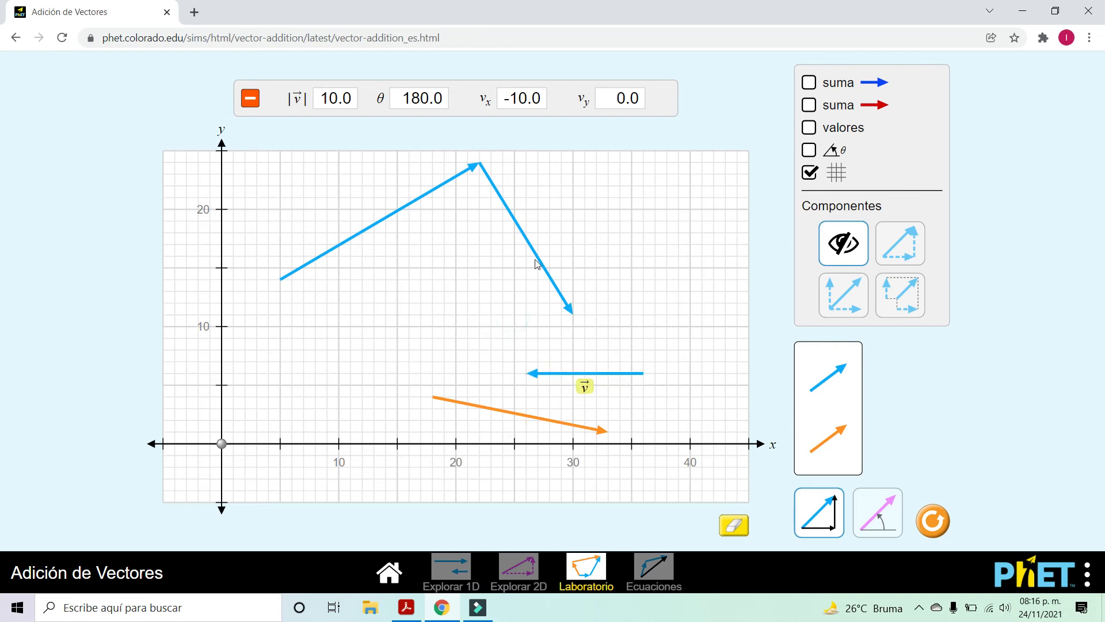
drag(530, 249, 647, 296)
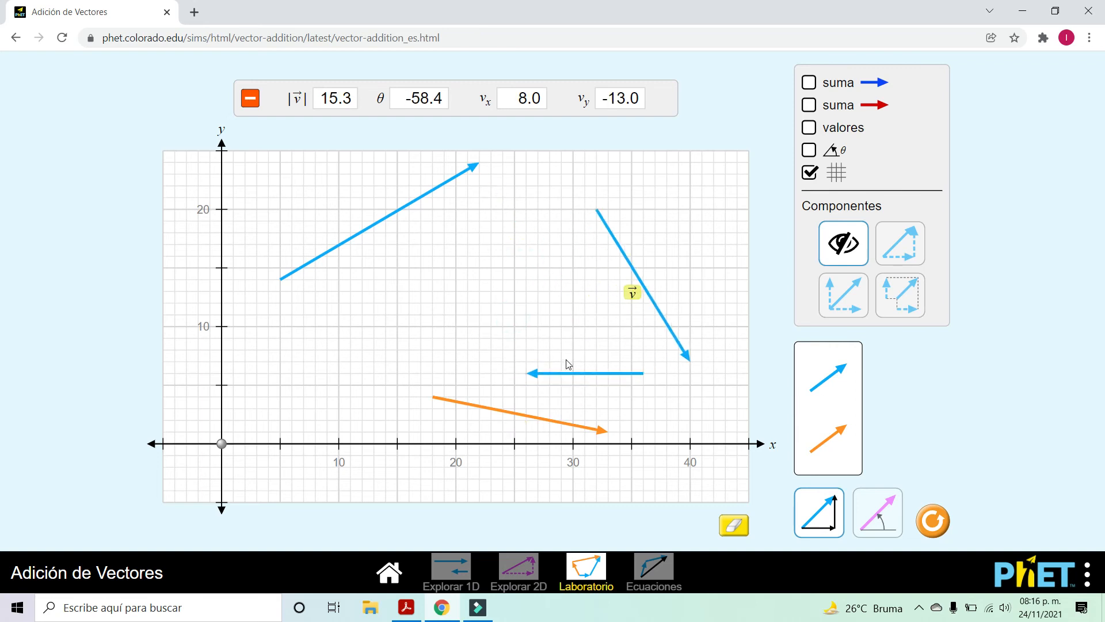
Step: Rebuild the head-to-tail chain in the order horizontal, rising, steep falling, starting at about (19, 10), and close it with the orange resultant
drag(568, 370, 378, 289)
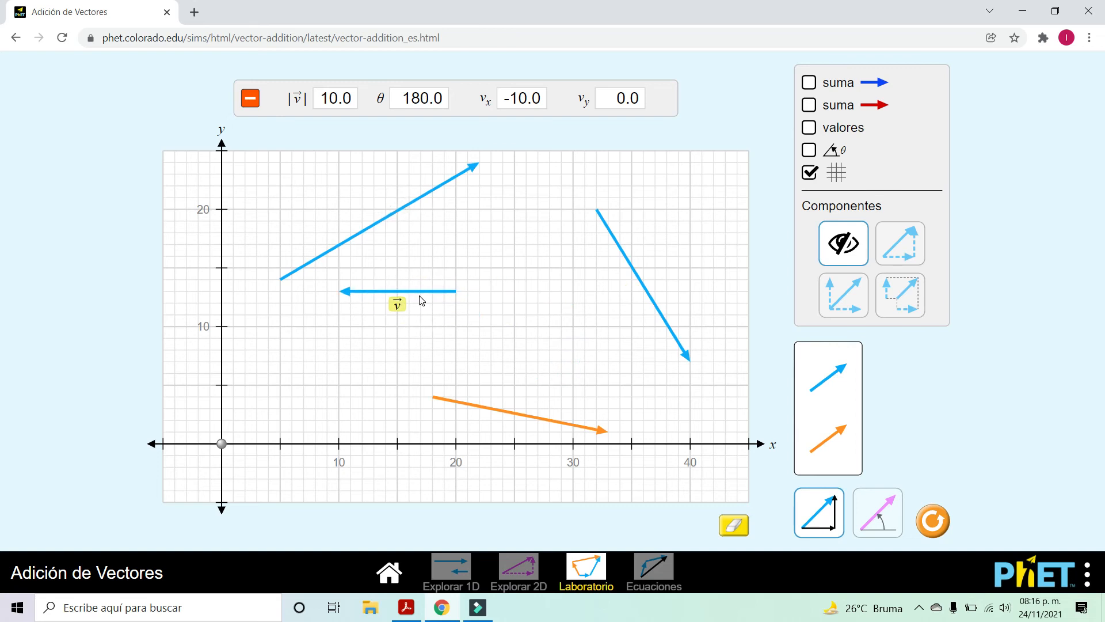
drag(415, 293, 408, 321)
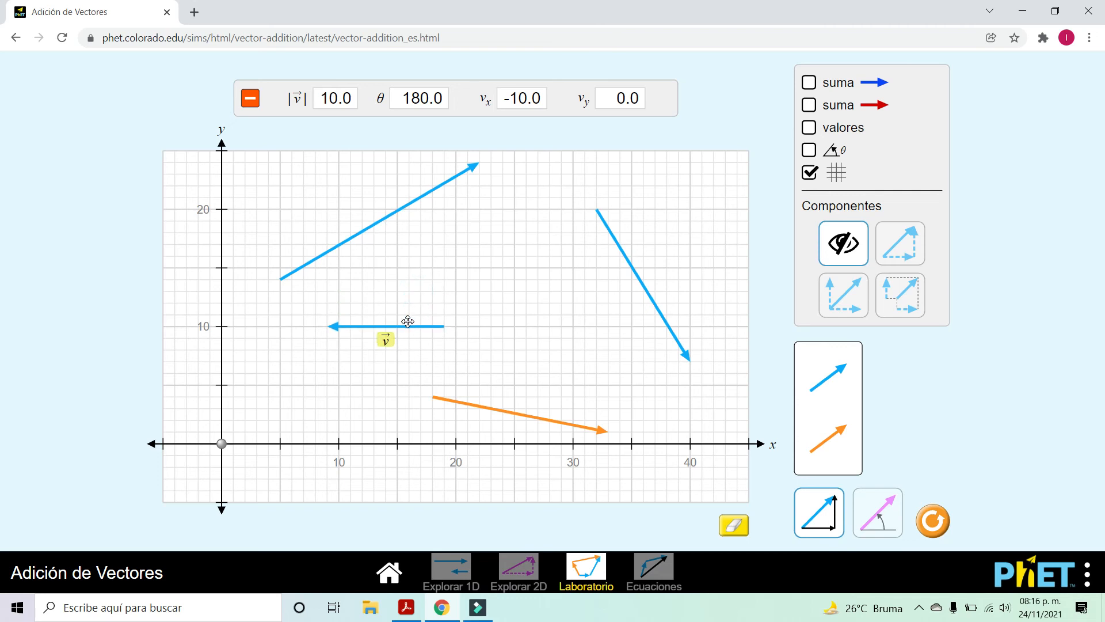
drag(380, 219, 430, 262)
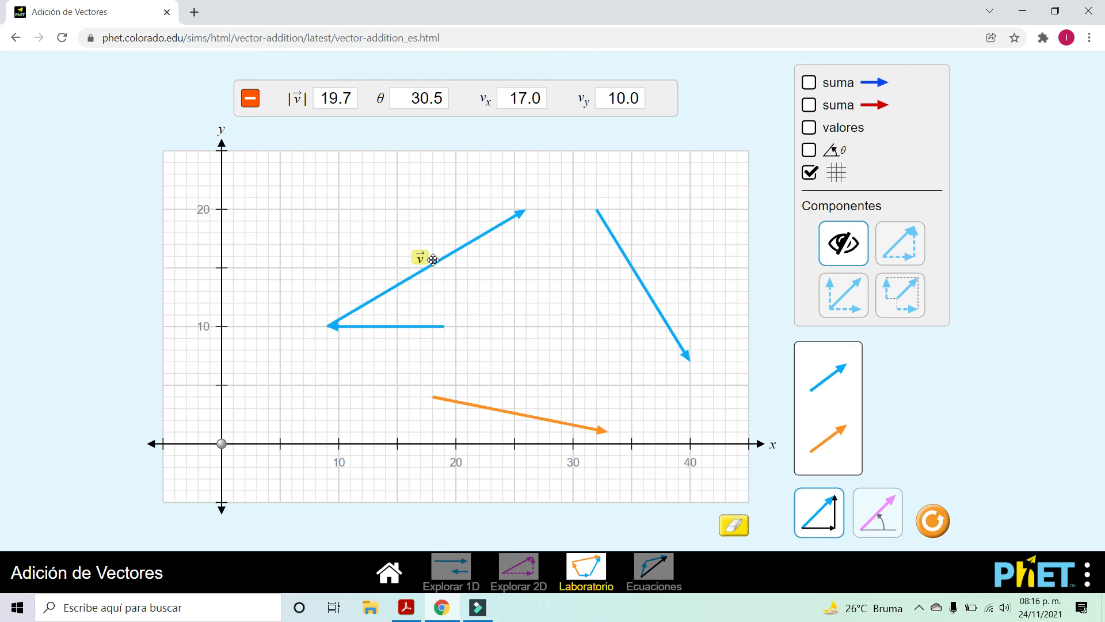
drag(621, 258, 551, 252)
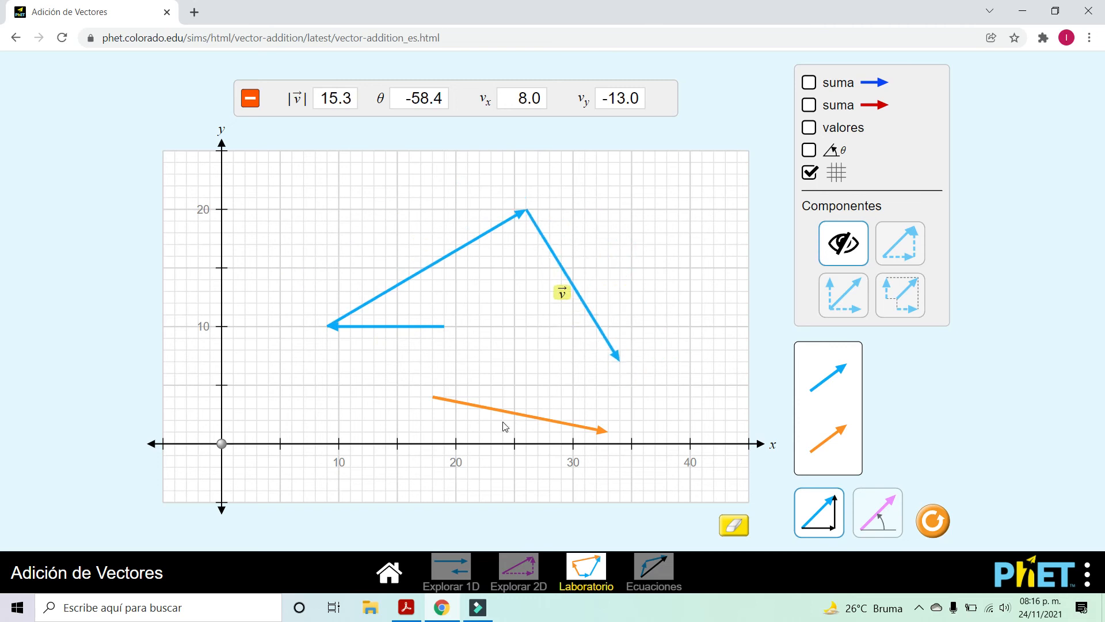
drag(498, 410, 516, 339)
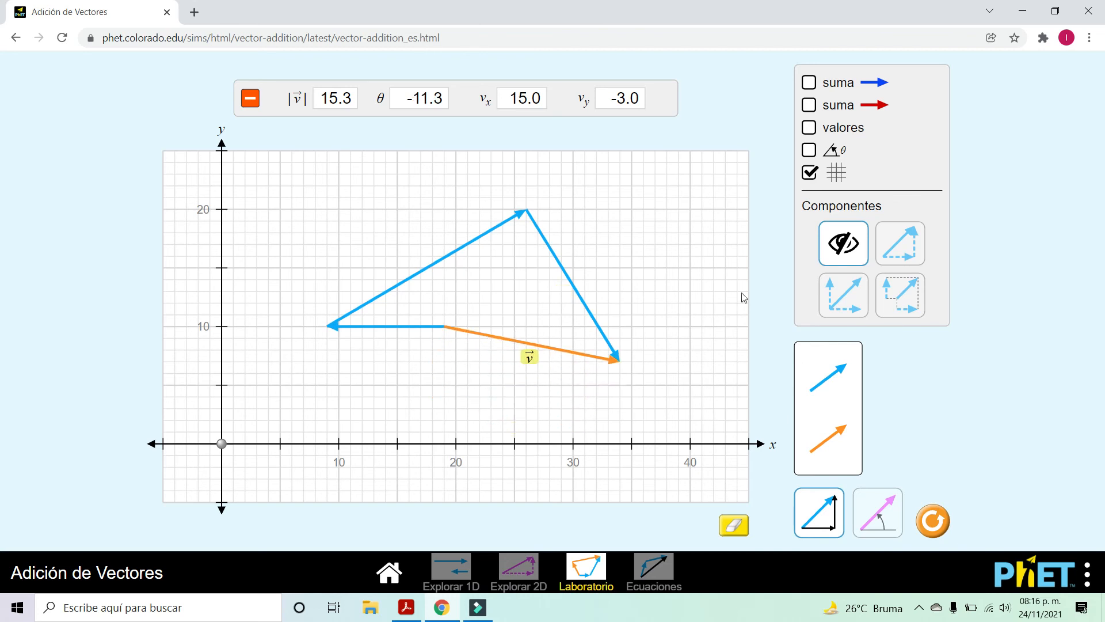
Step: Show the angles and magnitudes of the vectors in the horizontal, rising, steep falling polygon, and hide them again
click(809, 150)
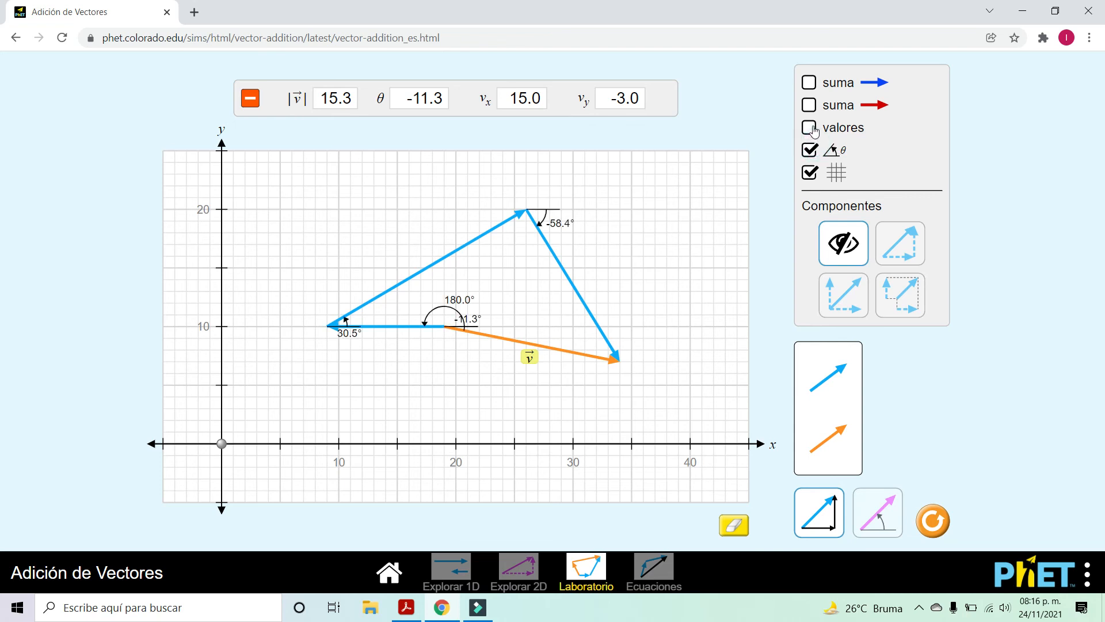
click(810, 127)
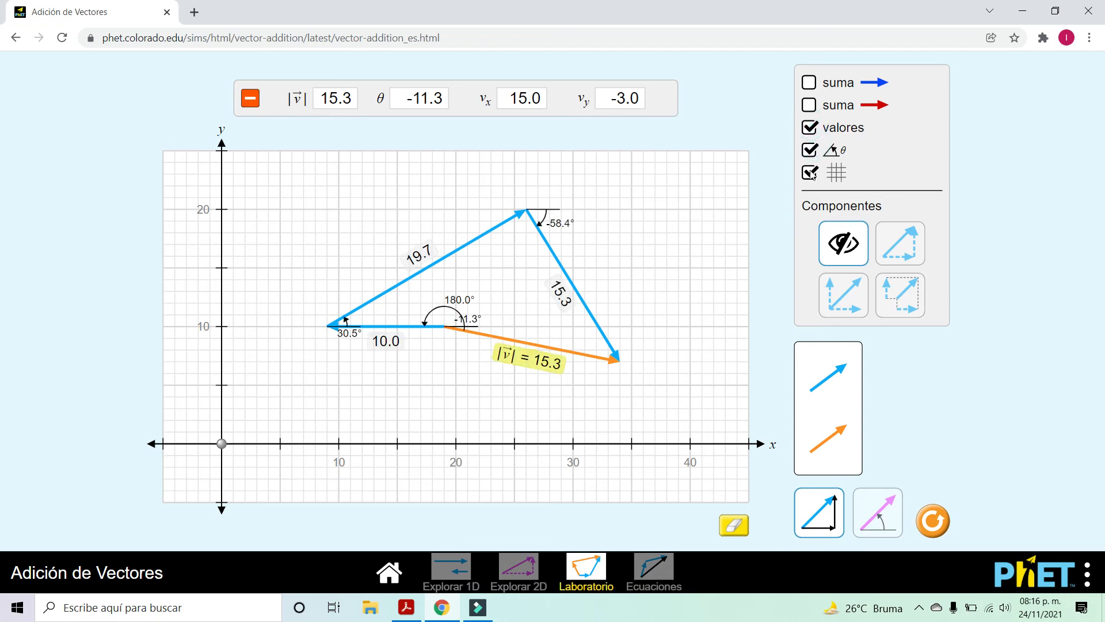
click(809, 150)
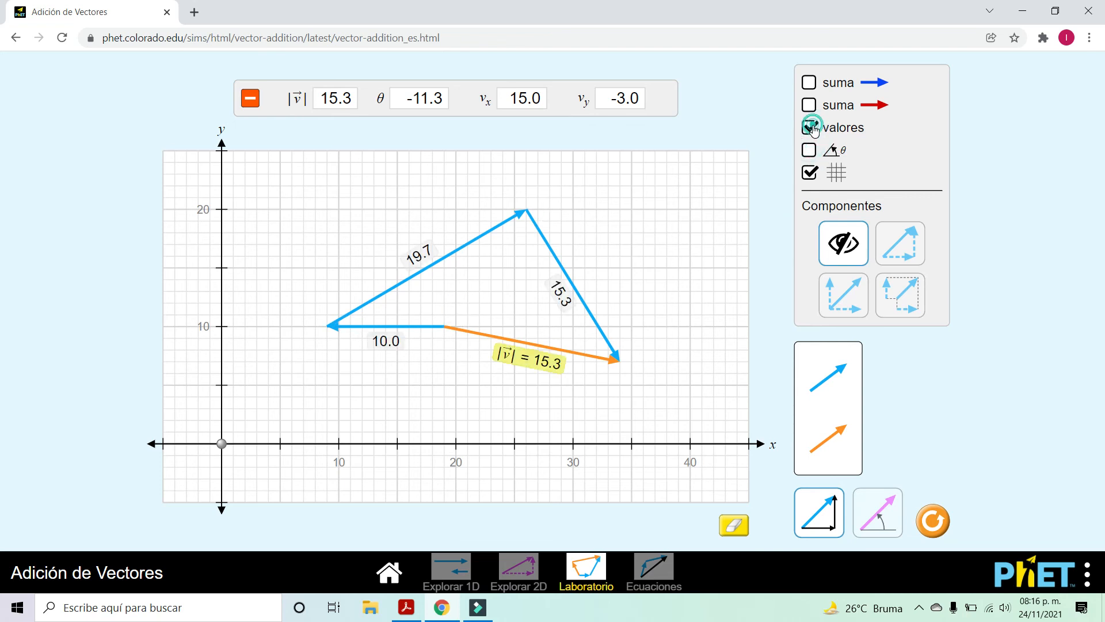
click(811, 129)
Step: Separate the polygon's vectors, moving the orange and horizontal ones lower and the rising and steep falling ones to free places on the grid
drag(550, 350, 550, 397)
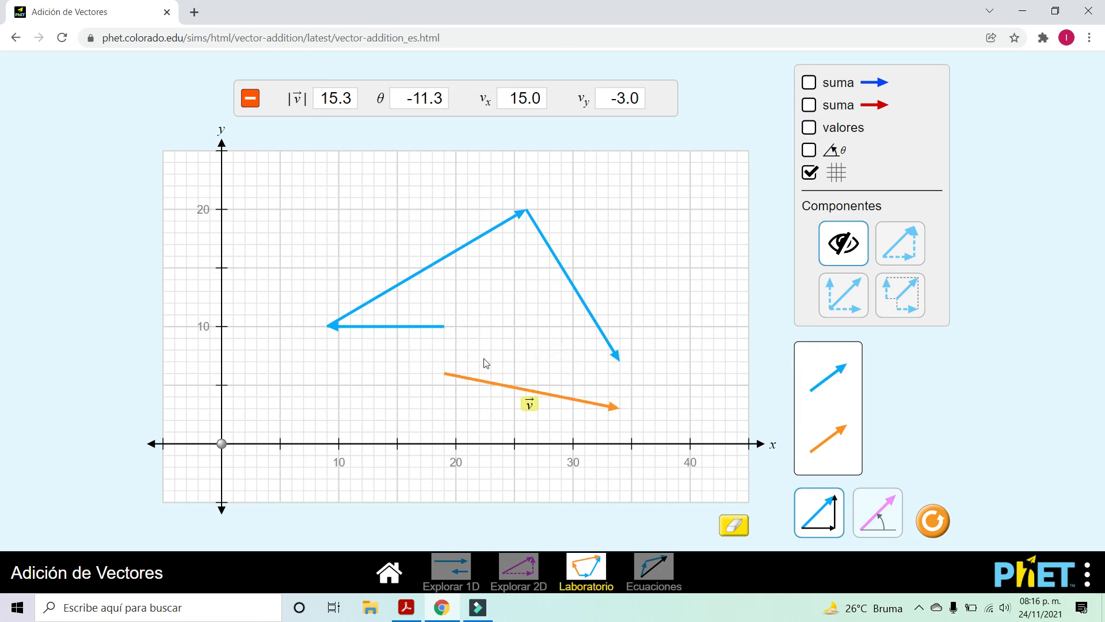
click(395, 328)
drag(378, 327, 353, 372)
drag(398, 284, 316, 264)
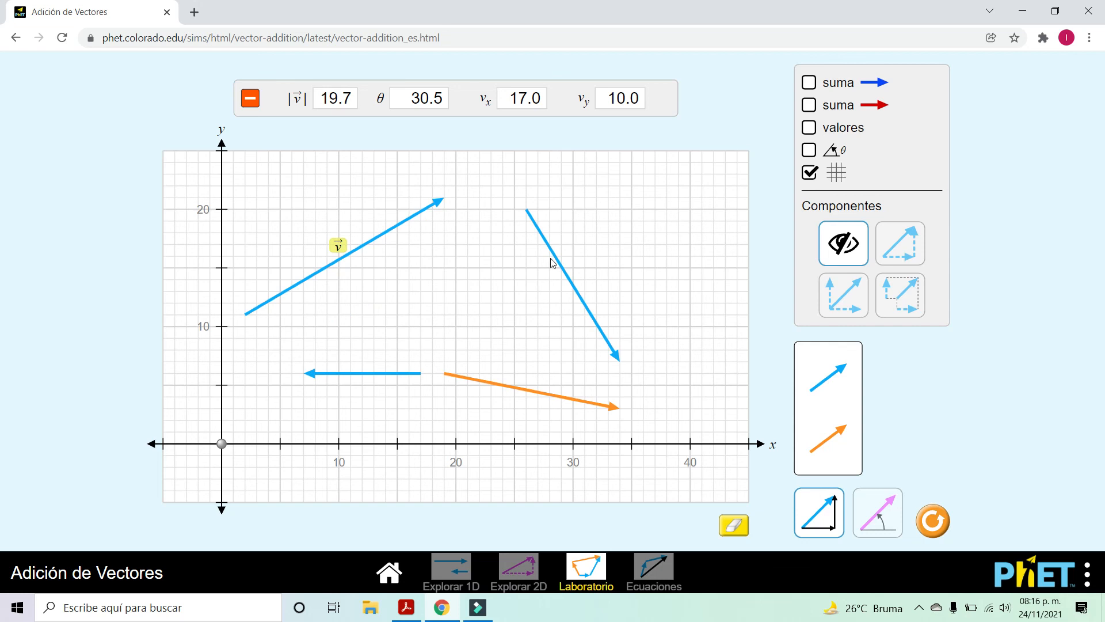
drag(552, 255, 492, 217)
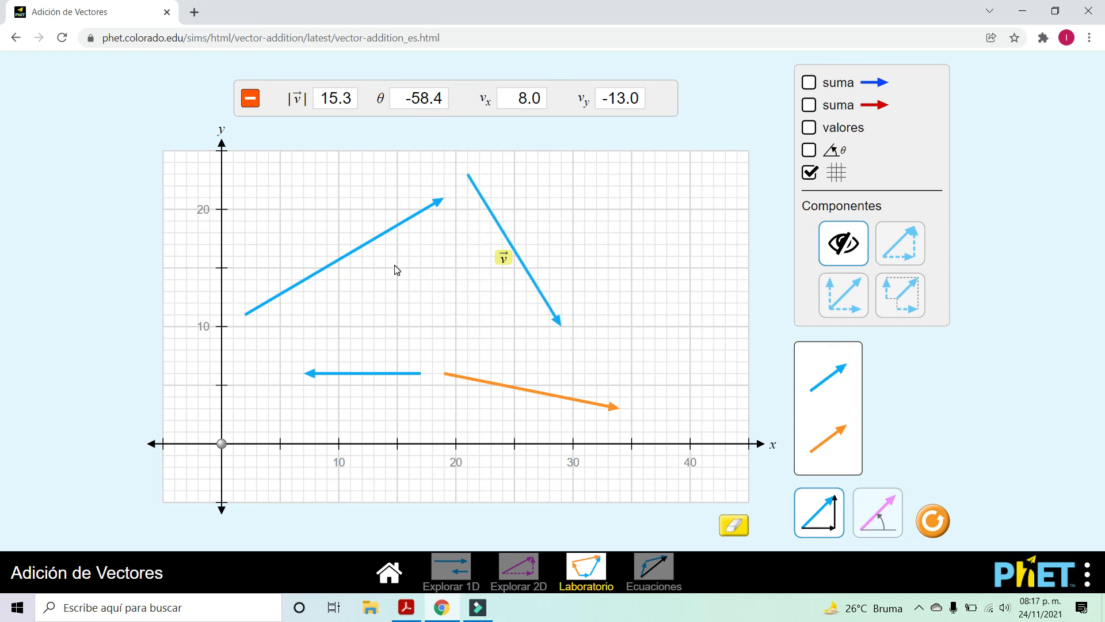
Step: Rebuild the chain as steep falling, rising, horizontal from about (17, 21), close it with the orange resultant, and show the angles
drag(360, 247, 631, 279)
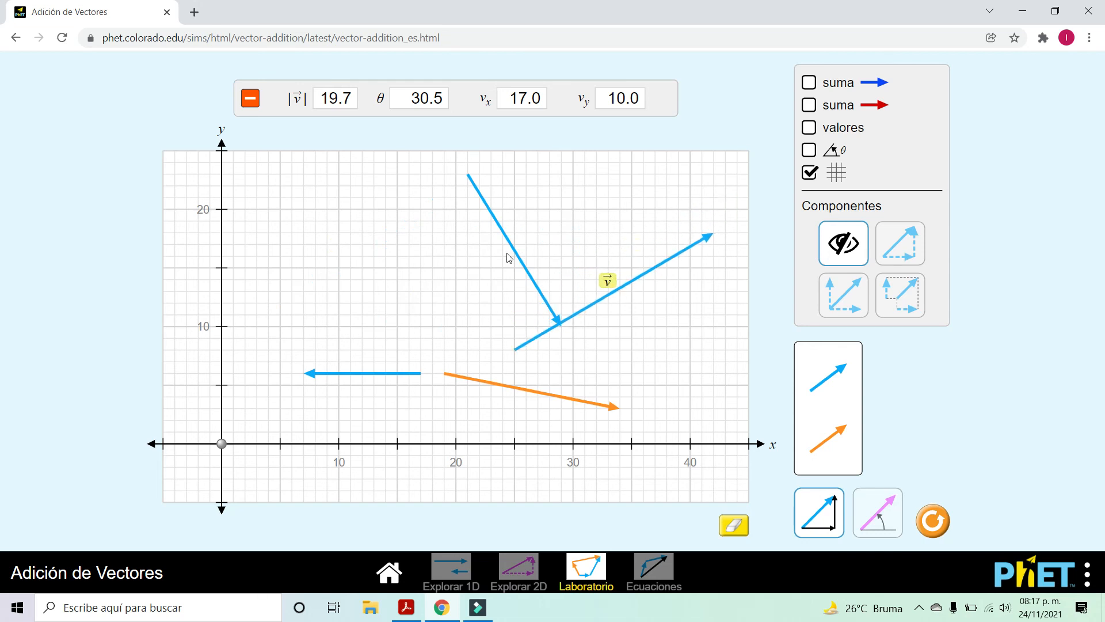
drag(514, 246, 467, 268)
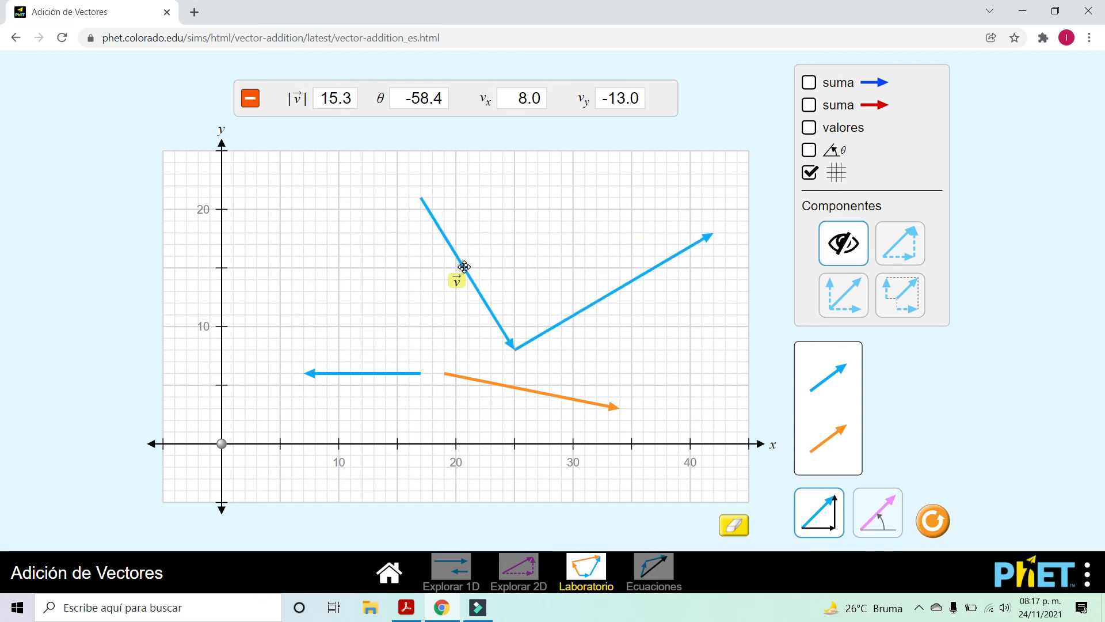
drag(361, 372, 649, 235)
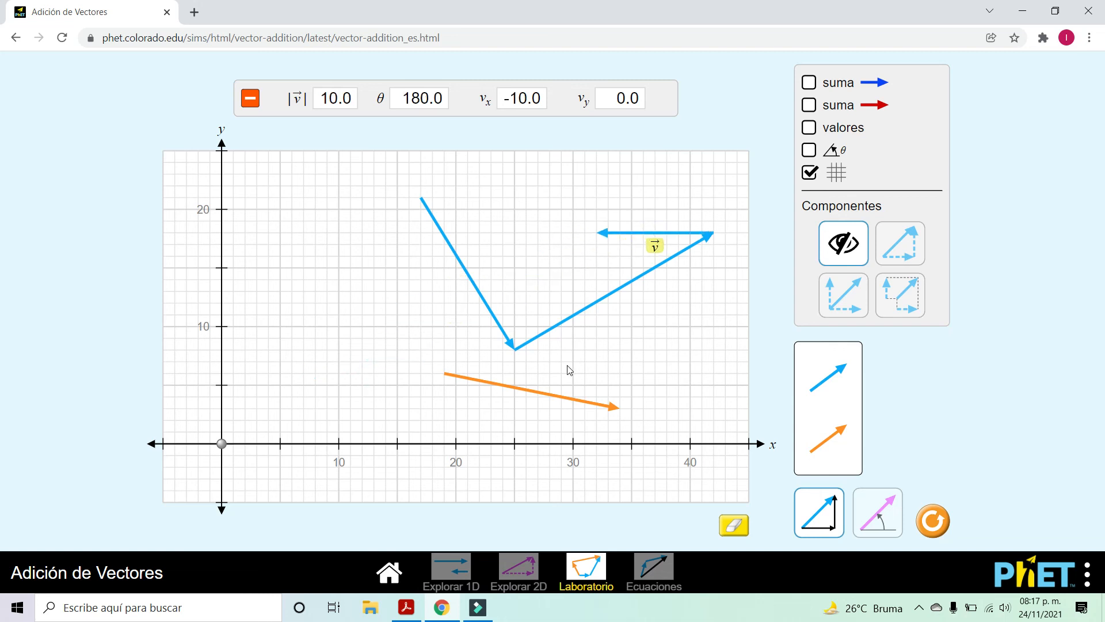
drag(557, 395, 533, 224)
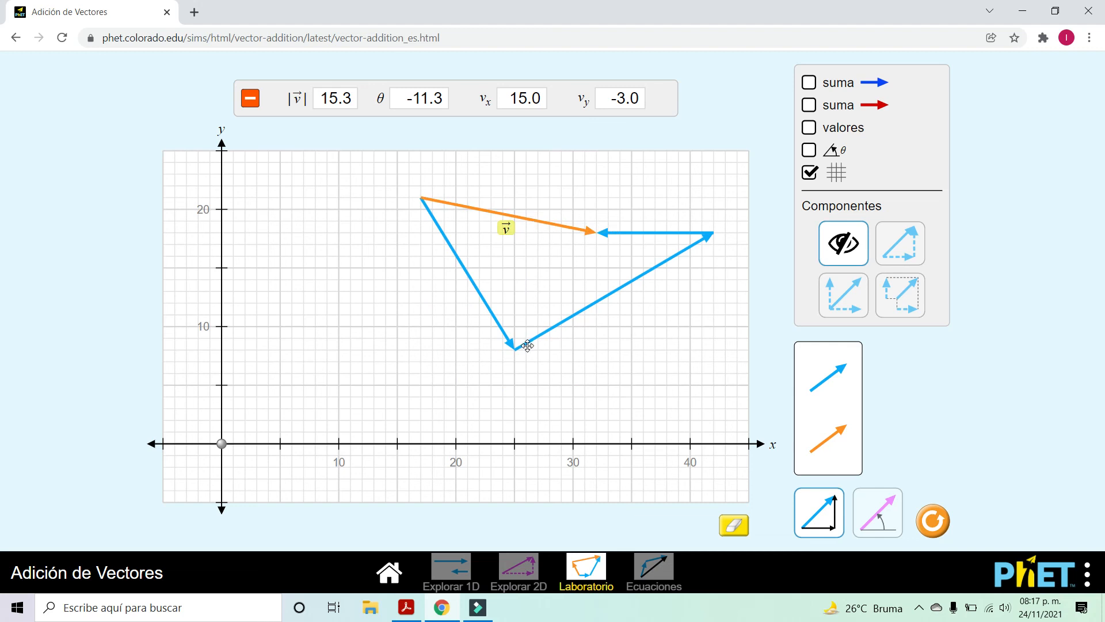
click(809, 150)
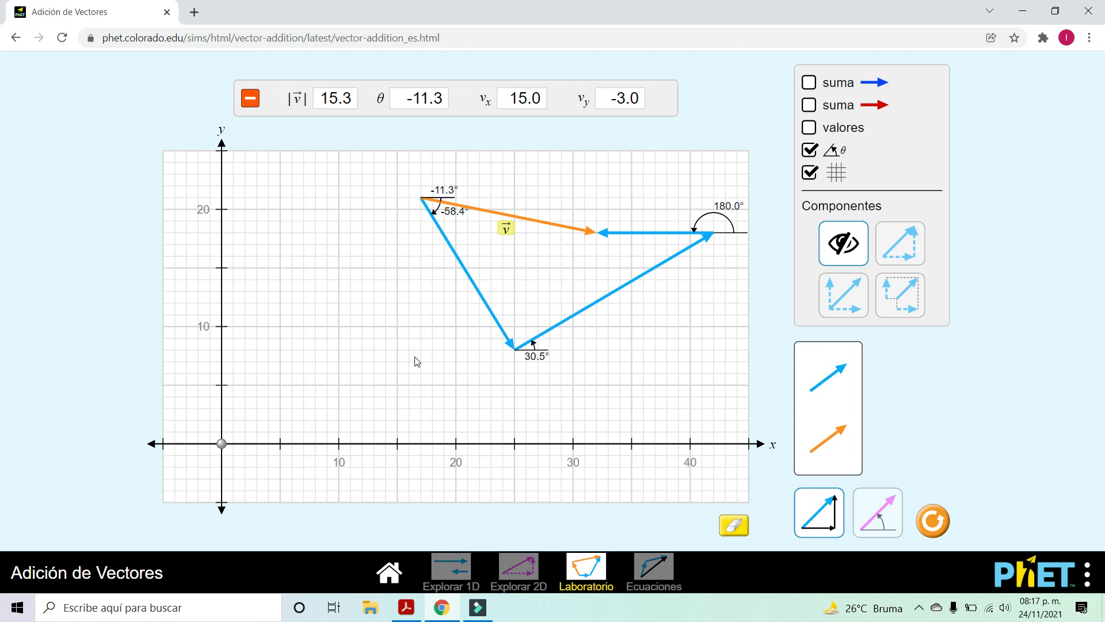
mouse_move(439, 612)
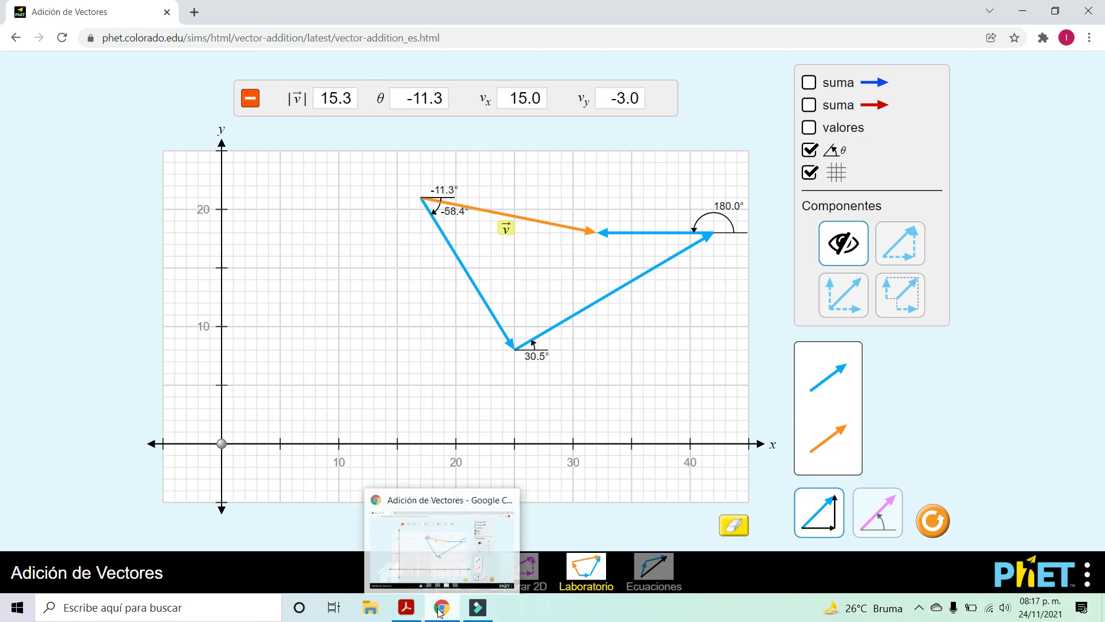
click(478, 610)
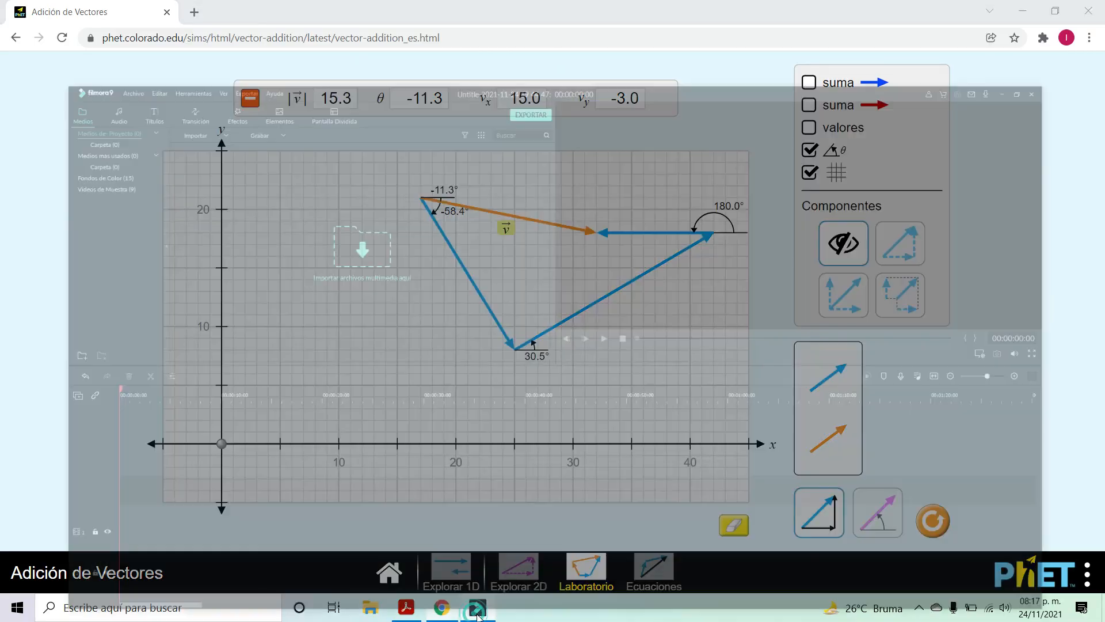
click(921, 607)
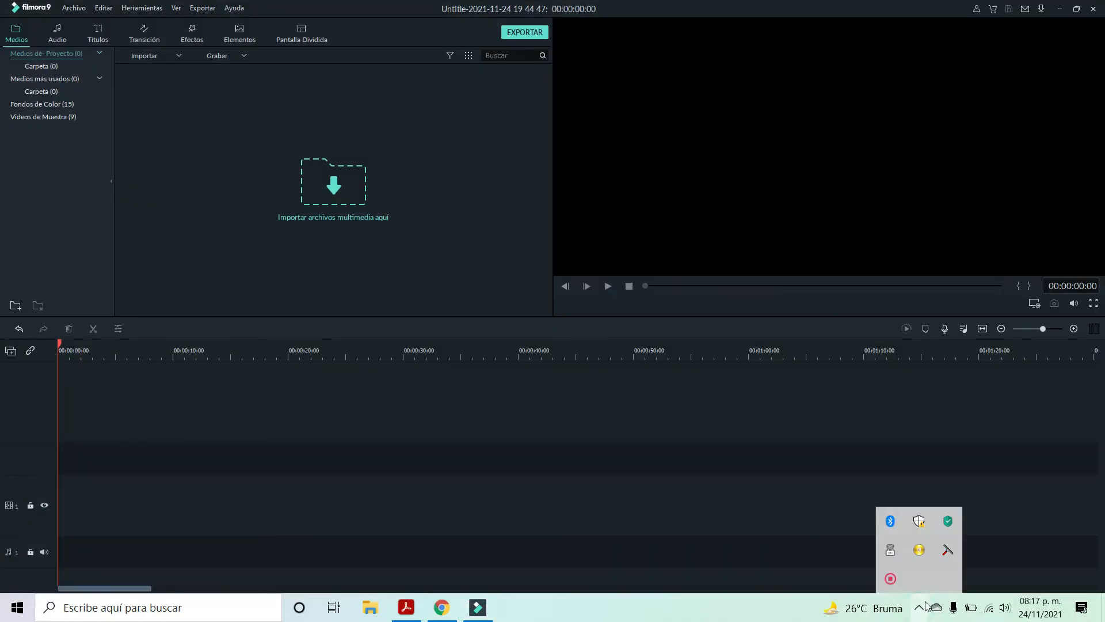